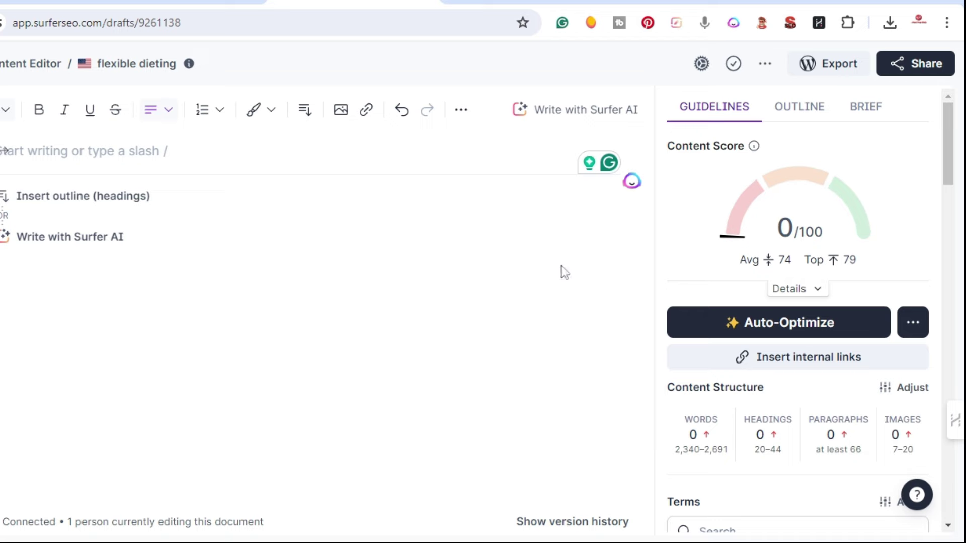
# - Switch to the SEOWriting.ai dashboard and open the 1-Click Blog Post tool
pyautogui.click(531, 2)
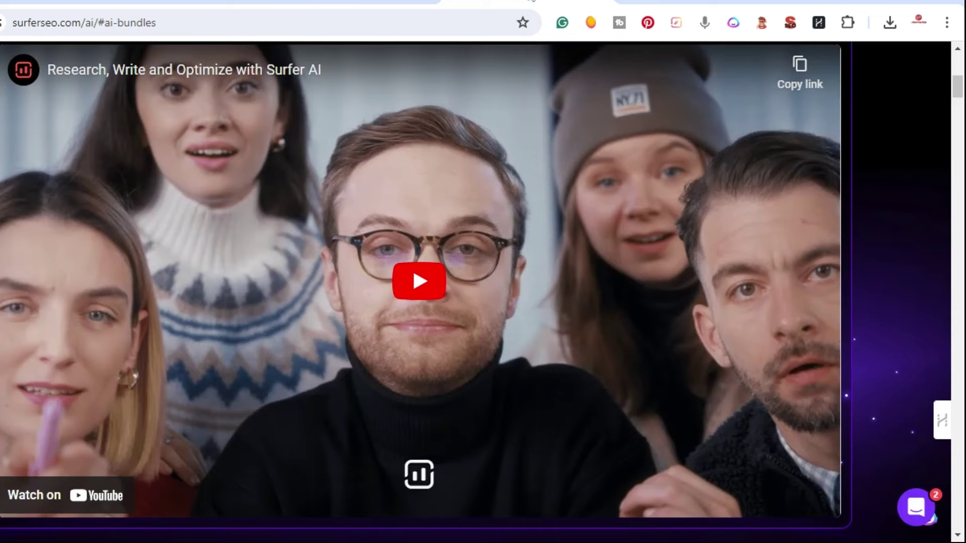
pyautogui.scroll(9, 453, 397)
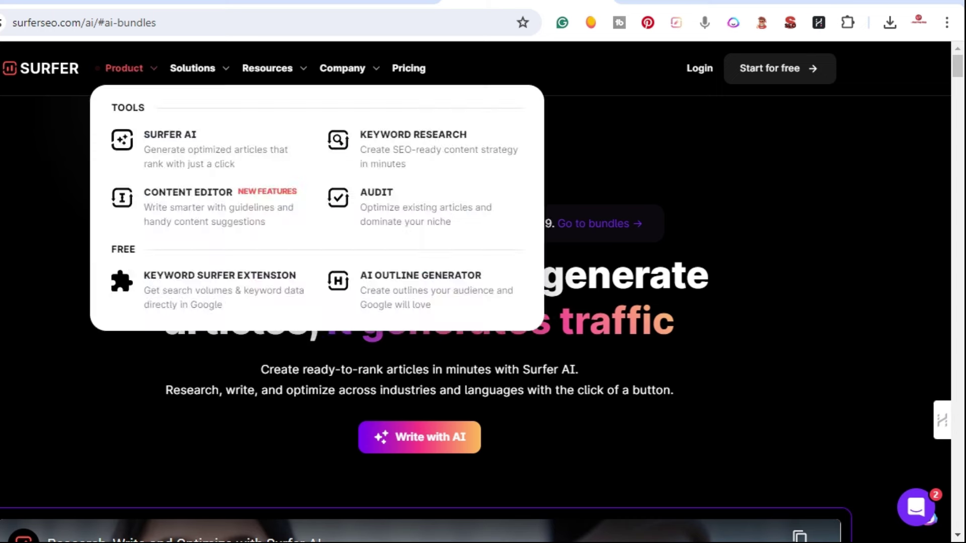
pyautogui.click(45, 2)
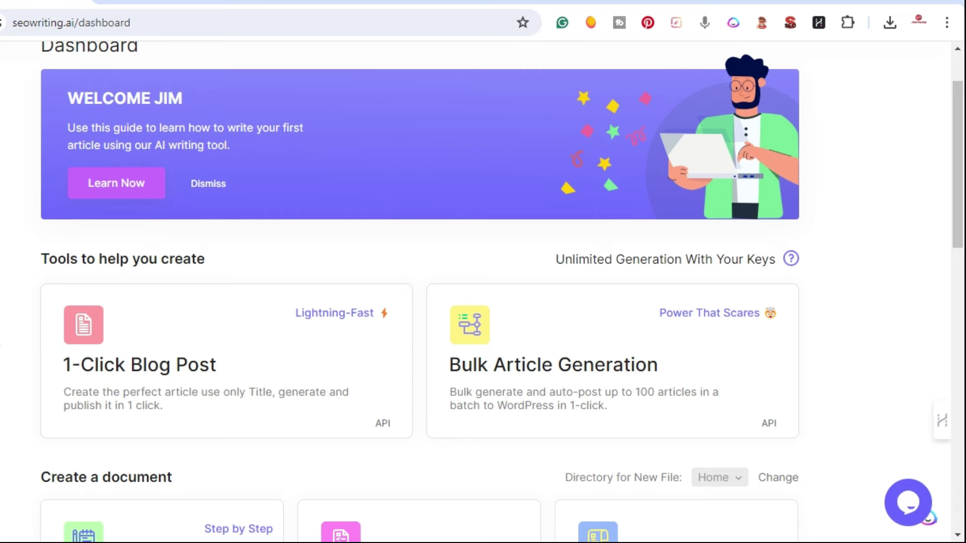
pyautogui.click(136, 364)
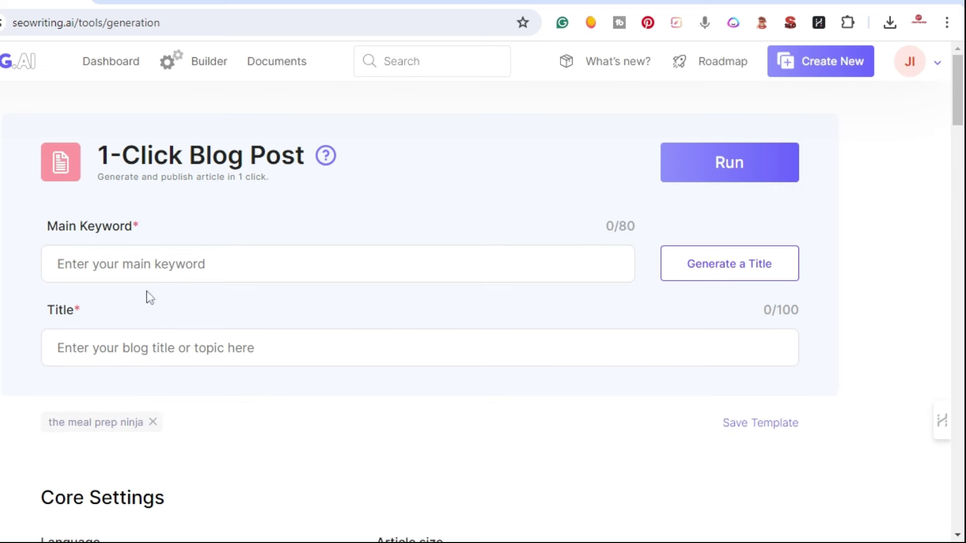
# - Enter "flexible dieting" as the main keyword and generate a title for the blog post
pyautogui.click(147, 265)
pyautogui.write('flexible dieting')
pyautogui.click(812, 270)
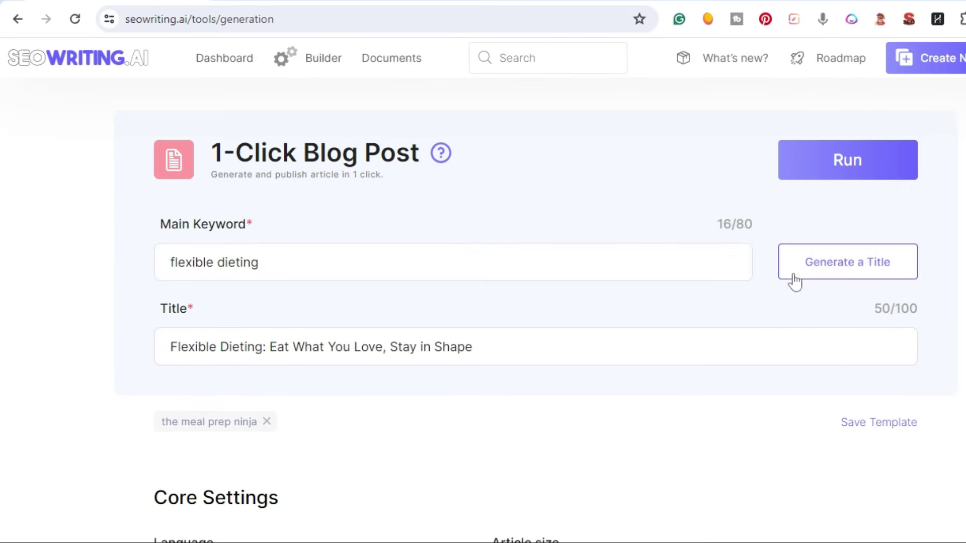
# - Set the article's tone of voice to Informational in the core settings
pyautogui.scroll(-3, 536, 302)
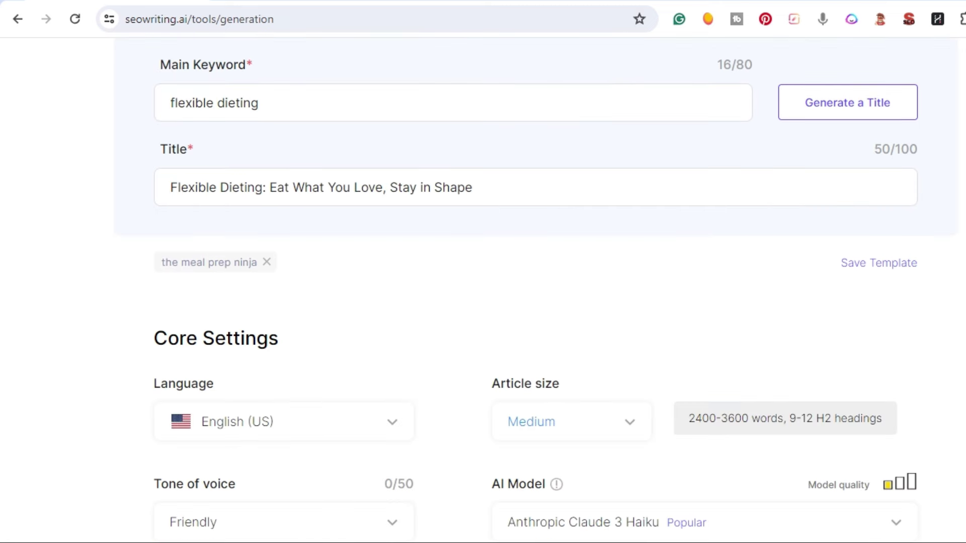
pyautogui.scroll(-3, 403, 338)
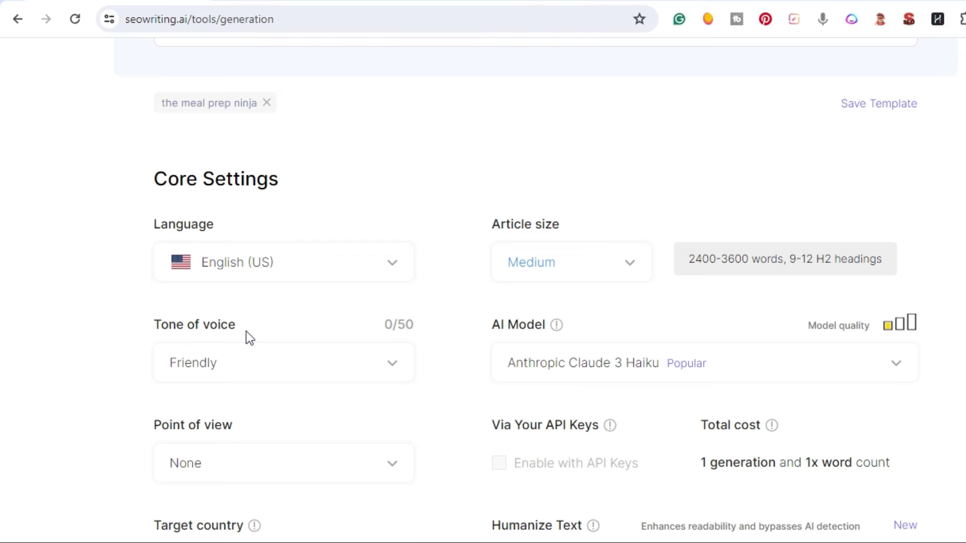
pyautogui.click(246, 362)
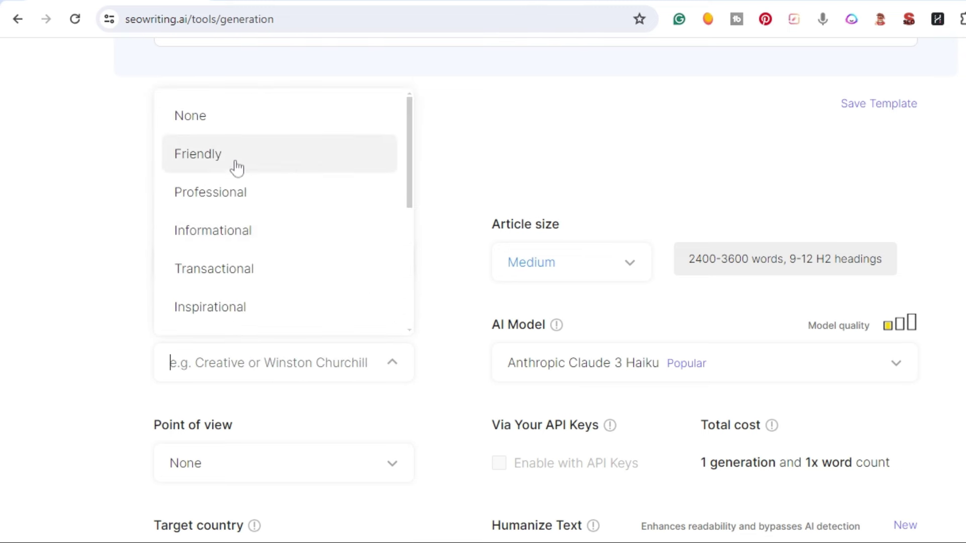
pyautogui.click(235, 232)
# - Set the point of view to First person singular and the target country to United States
pyautogui.scroll(-3, 79, 340)
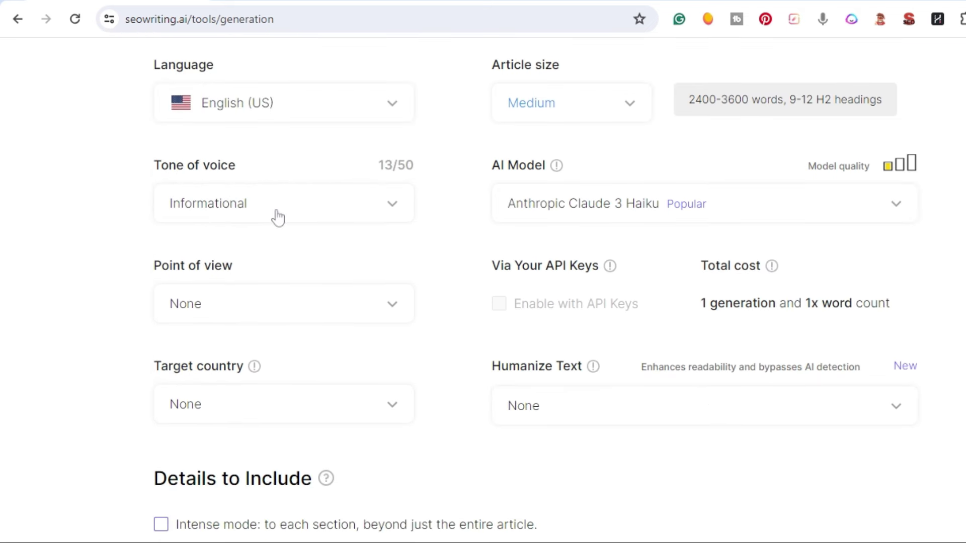
pyautogui.click(242, 318)
pyautogui.click(243, 397)
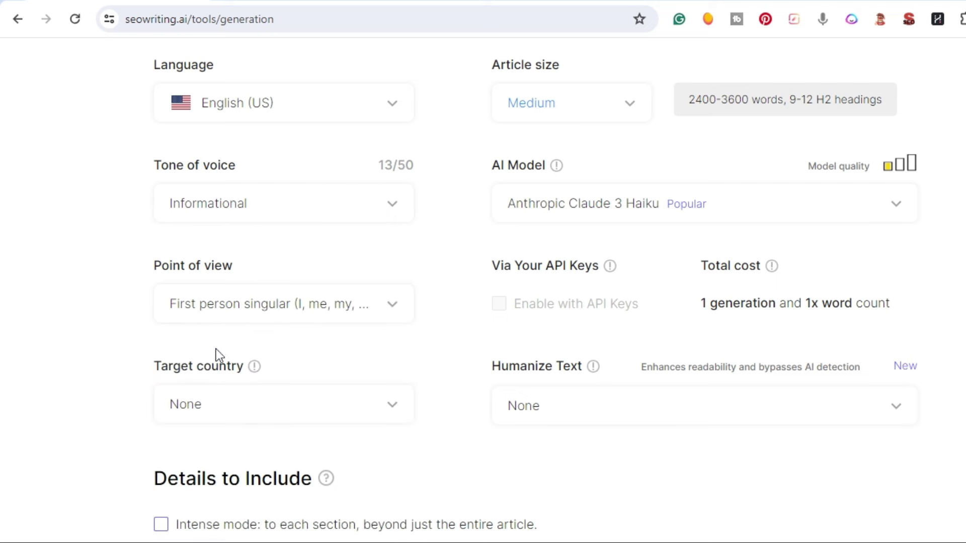
pyautogui.click(214, 416)
pyautogui.click(246, 207)
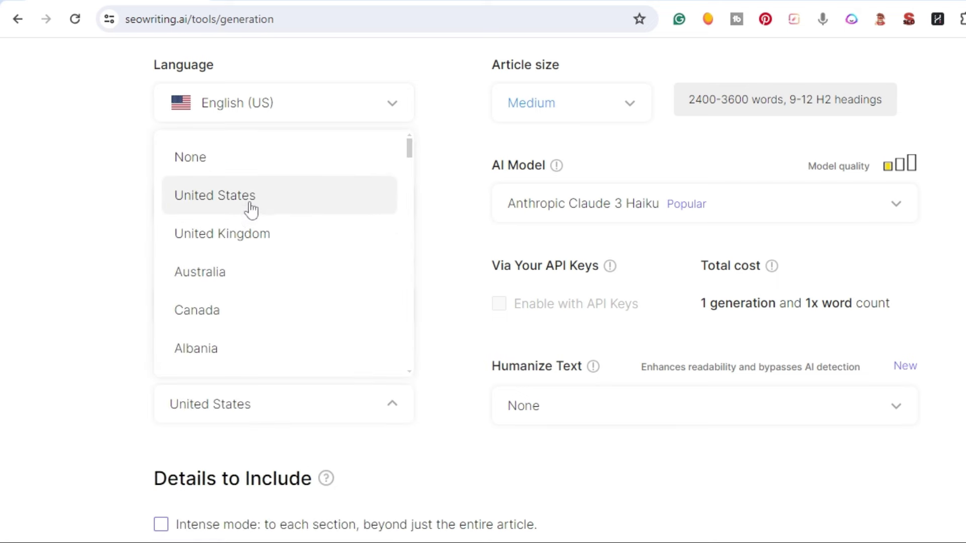
# - Choose Anthropic Claude 3 Sonnet as the AI model and set Humanize Text to "7th grade, fairly easy to read"
pyautogui.scroll(1, 468, 300)
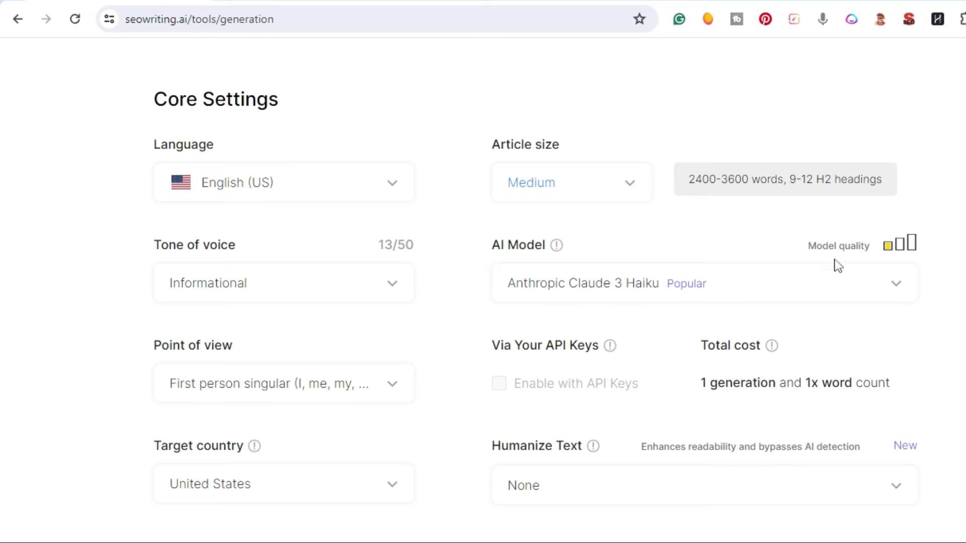
pyautogui.click(897, 286)
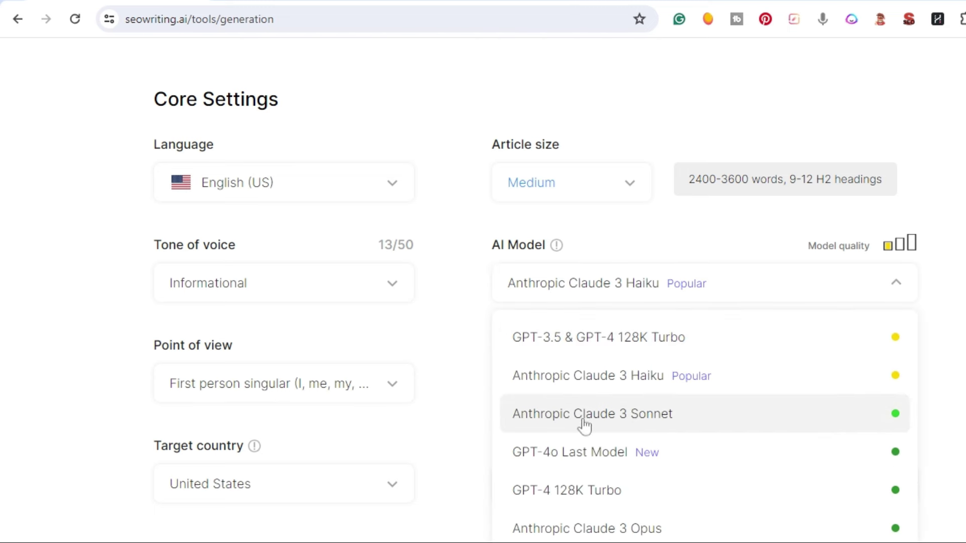
pyautogui.click(626, 423)
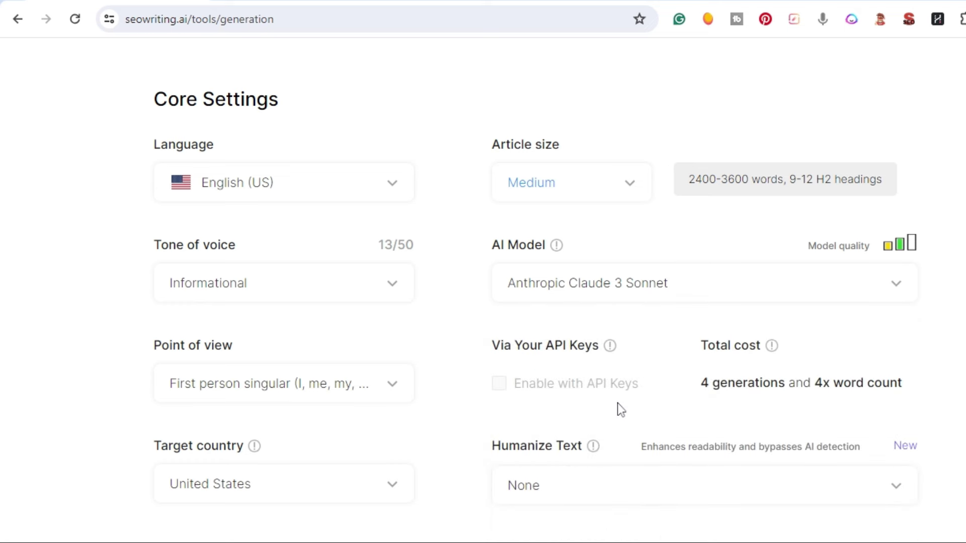
pyautogui.scroll(-2, 618, 404)
pyautogui.click(619, 408)
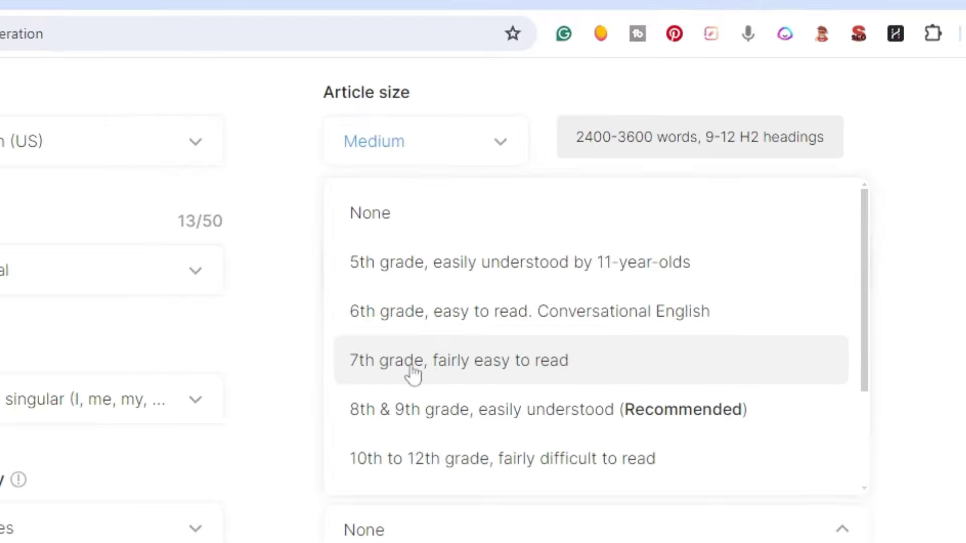
pyautogui.click(502, 370)
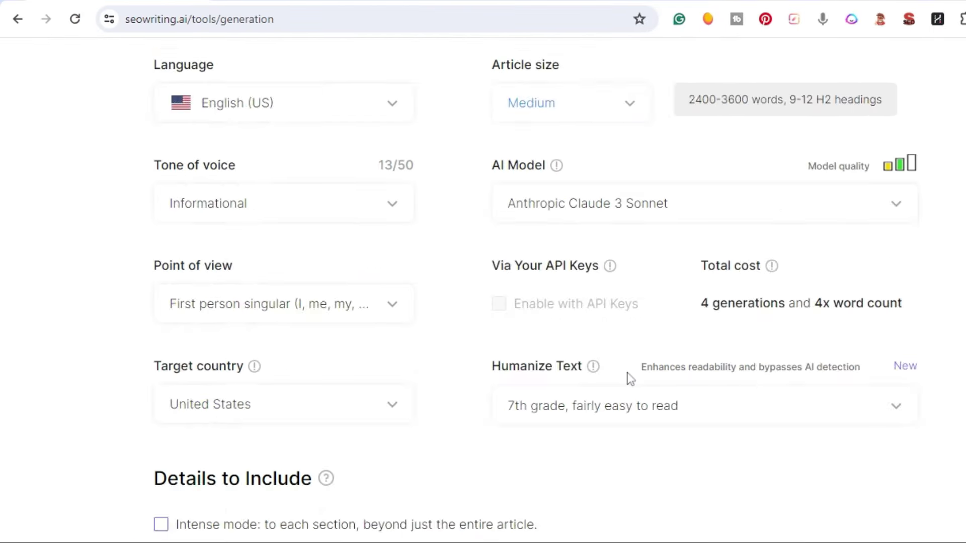
# - Enable AI images in the Media Hub and set the number of images to 7
pyautogui.scroll(-3, 630, 379)
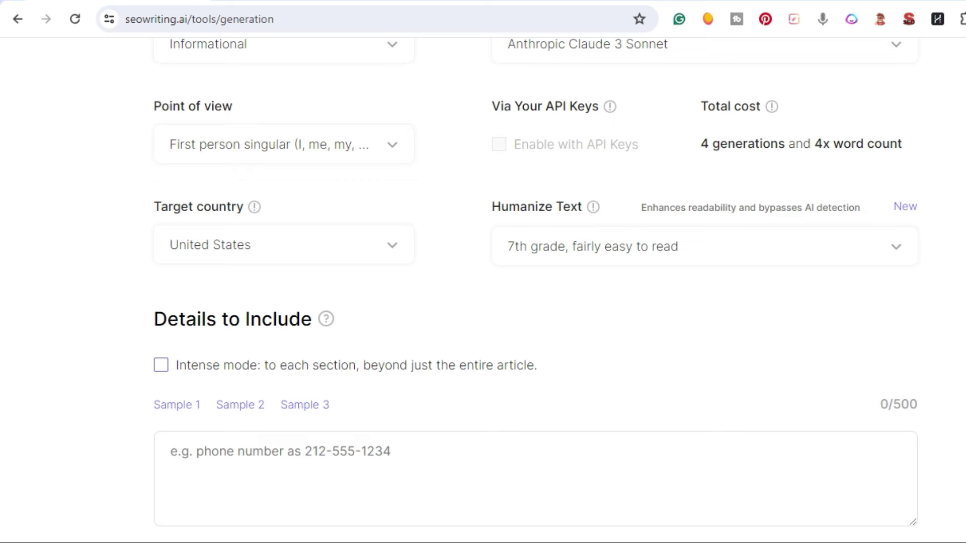
pyautogui.scroll(-9, 627, 377)
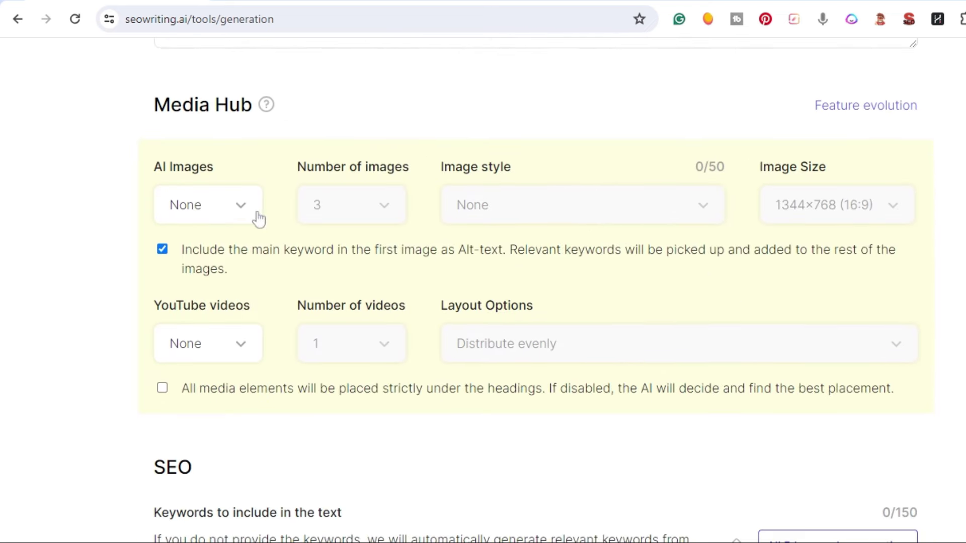
pyautogui.click(255, 217)
pyautogui.click(216, 297)
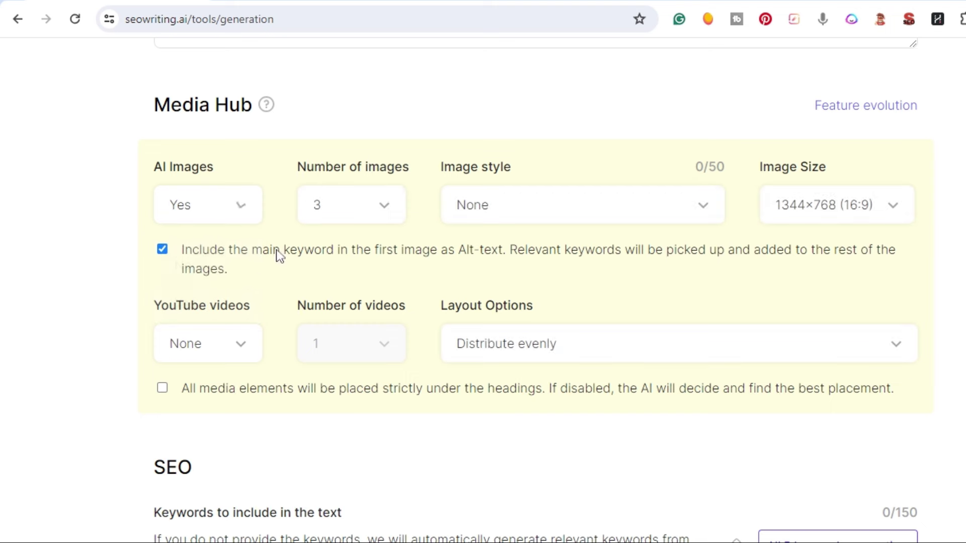
pyautogui.click(362, 211)
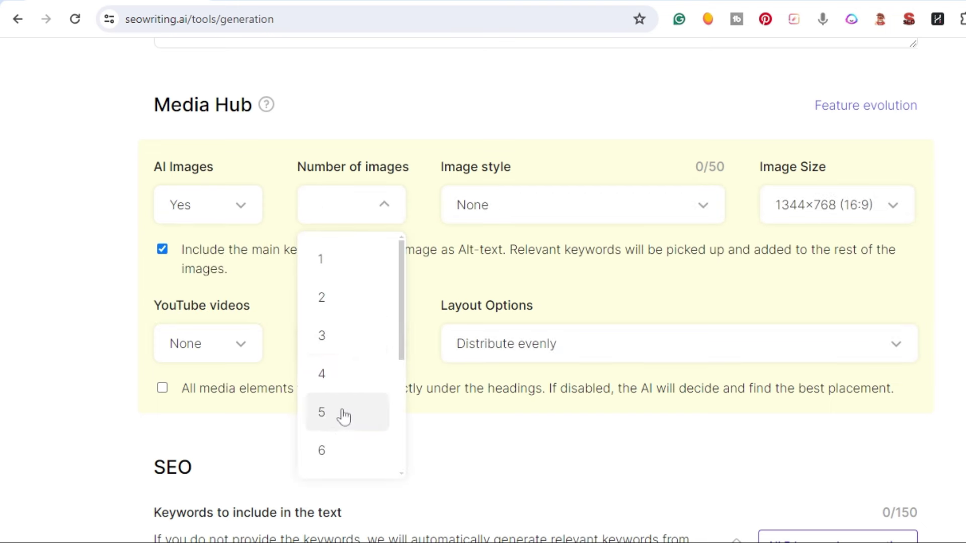
pyautogui.scroll(-3, 340, 428)
pyautogui.click(338, 334)
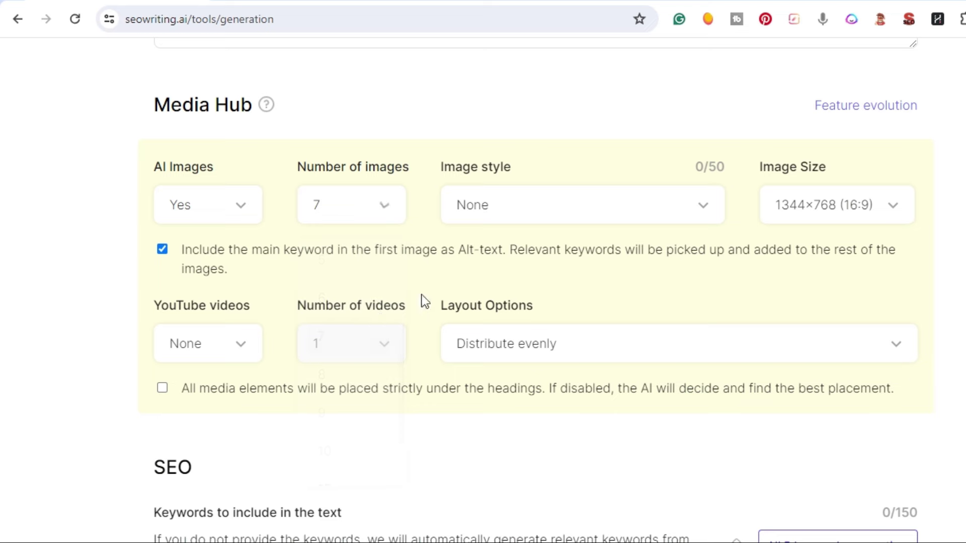
pyautogui.click(571, 202)
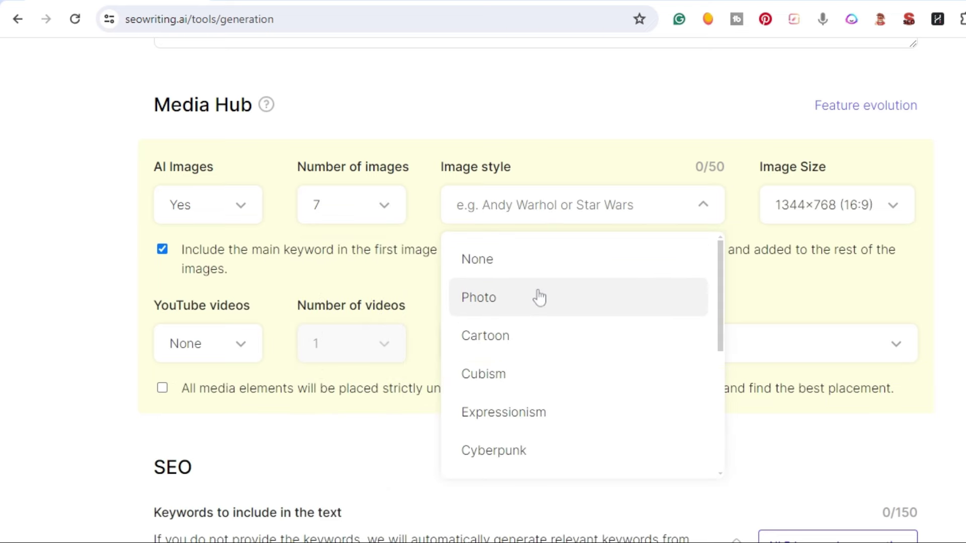
pyautogui.click(653, 101)
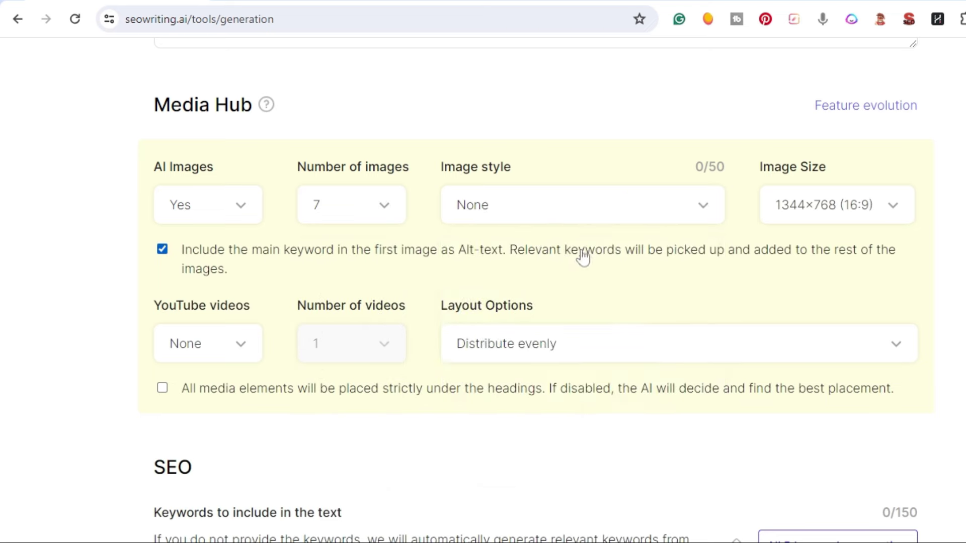
pyautogui.click(239, 347)
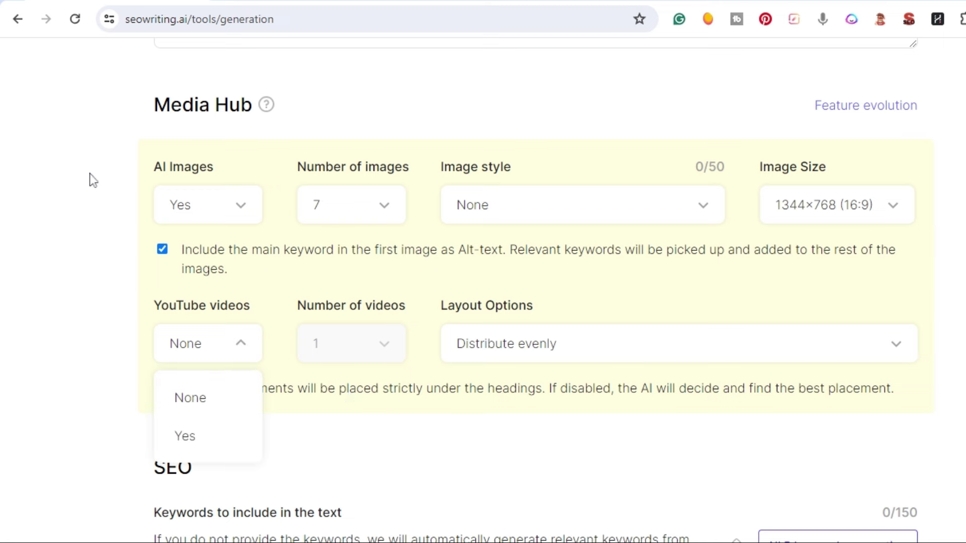
pyautogui.click(105, 196)
# - Switch to the Surfer content editor draft for flexible dieting and copy all of its suggested terms
pyautogui.scroll(-5, 107, 198)
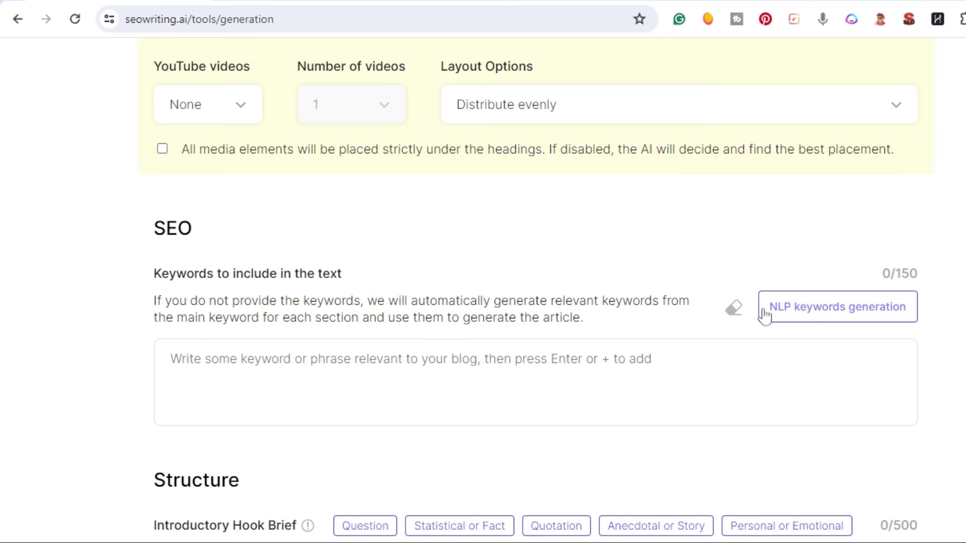
pyautogui.click(528, 1)
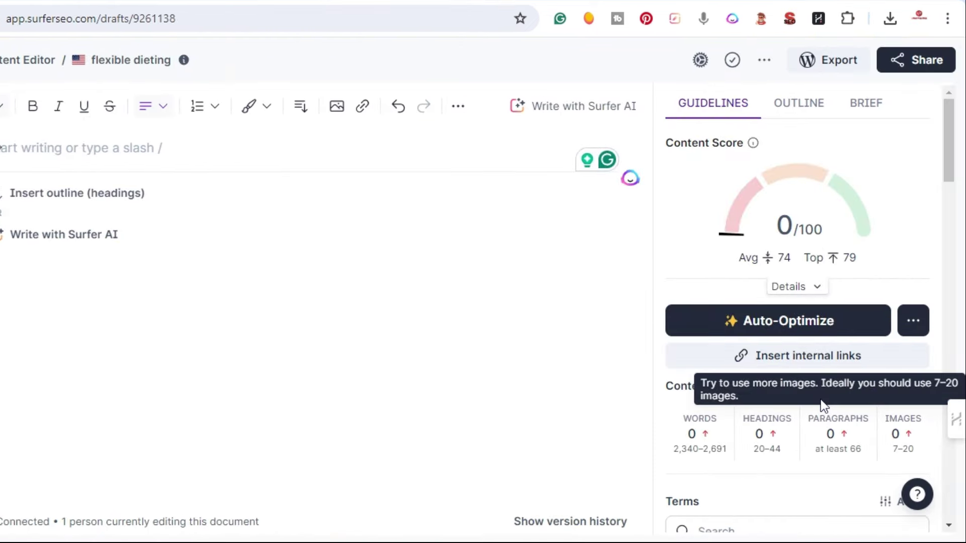
pyautogui.scroll(-10, 806, 431)
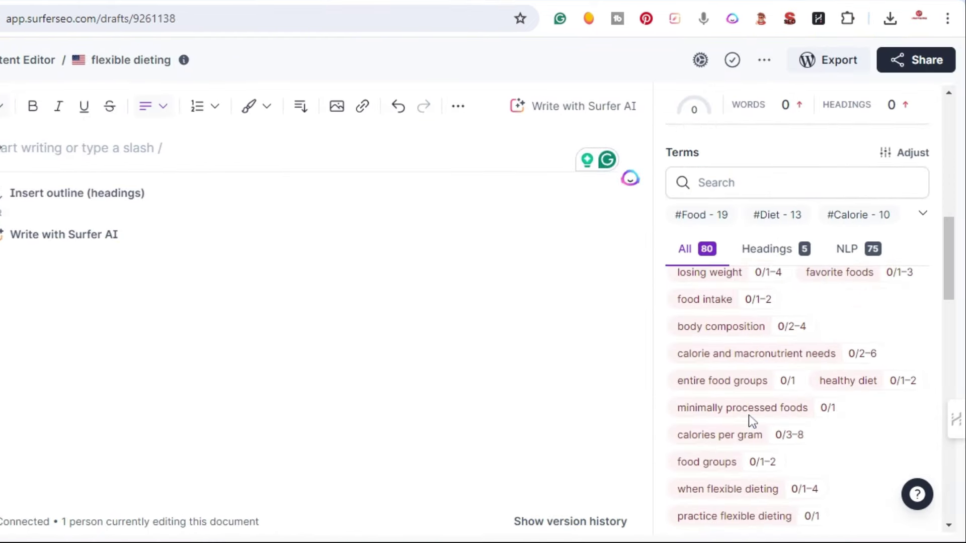
pyautogui.scroll(-15, 752, 421)
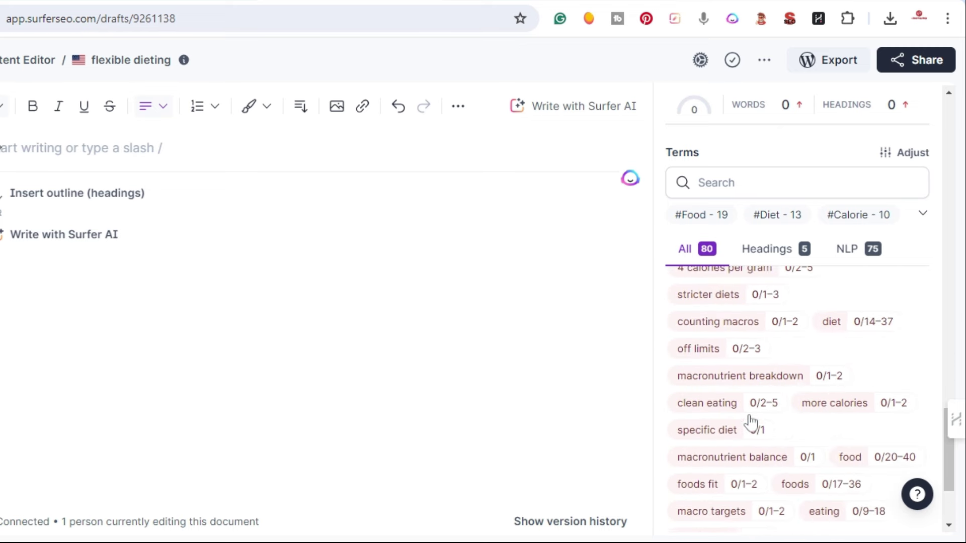
pyautogui.scroll(-3, 752, 422)
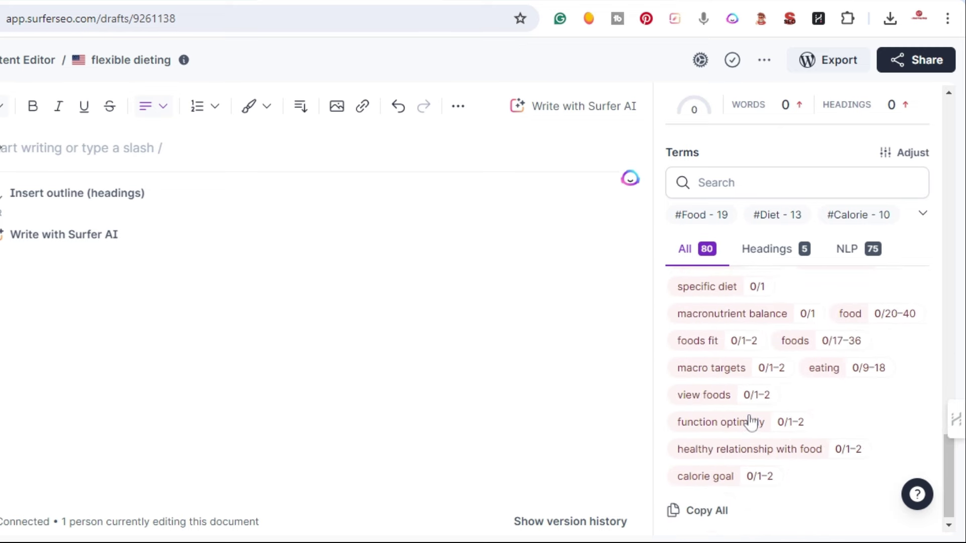
pyautogui.click(702, 505)
# - Return to SEOWriting.ai and paste the copied Surfer terms as the keywords to include in the text
pyautogui.hotkey('ctrl', 'Tab')
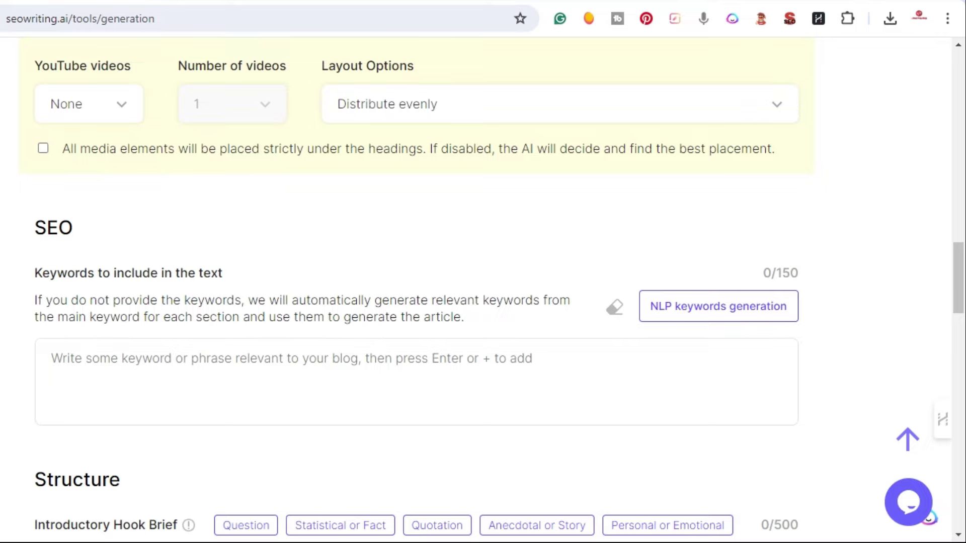
pyautogui.click(190, 373)
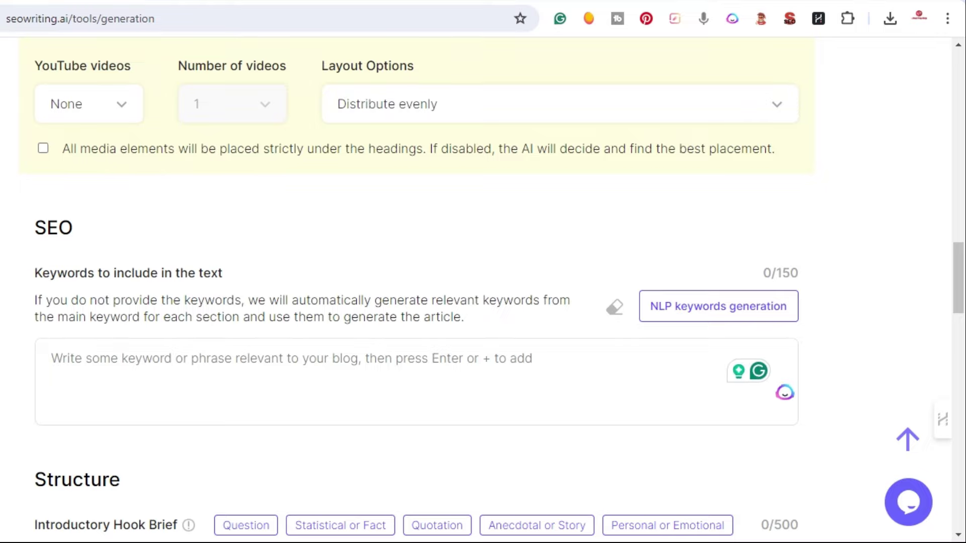
pyautogui.hotkey('ctrl', 'v')
pyautogui.scroll(5, 441, 263)
pyautogui.scroll(-8, 440, 264)
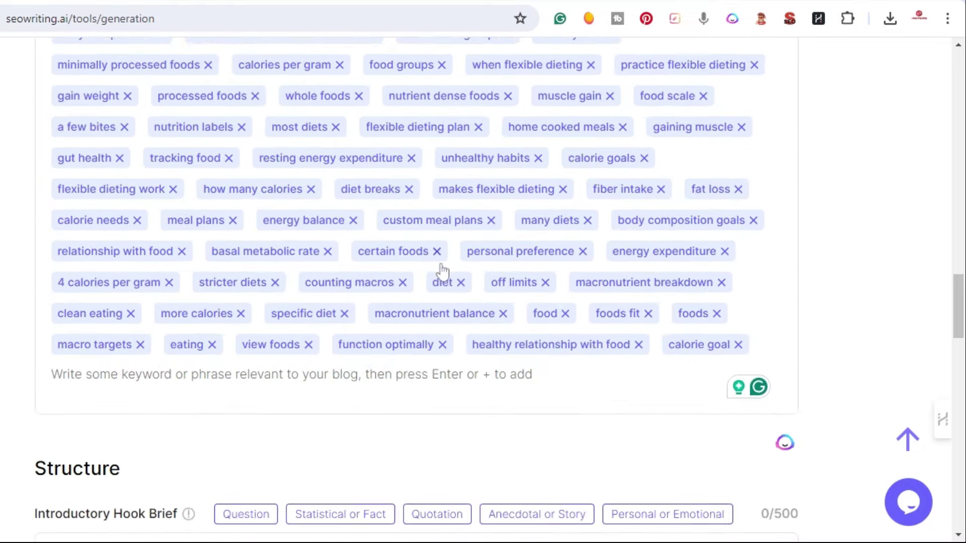
# - Fill the Introductory Hook Brief with the Question preset and review the article structure options
pyautogui.scroll(-5, 441, 265)
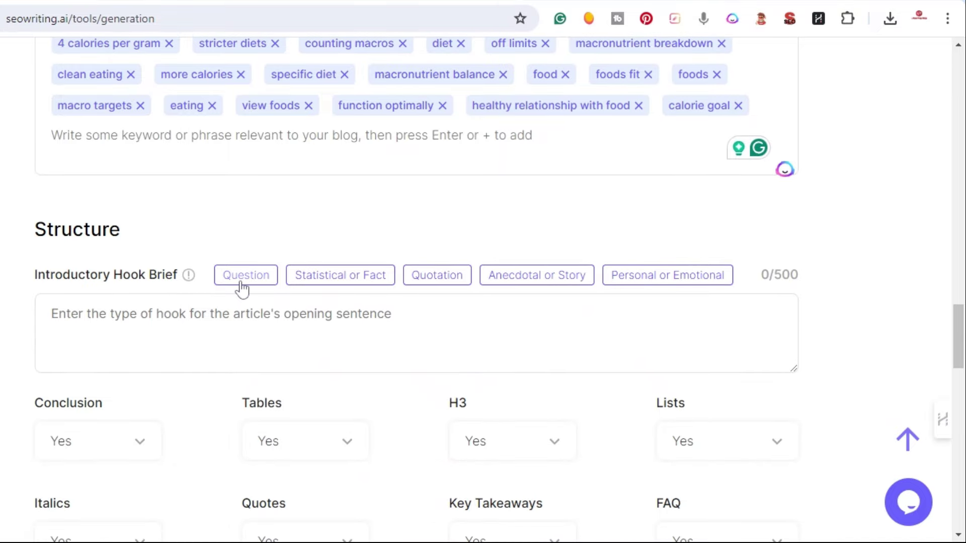
pyautogui.click(244, 282)
pyautogui.scroll(-3, 244, 287)
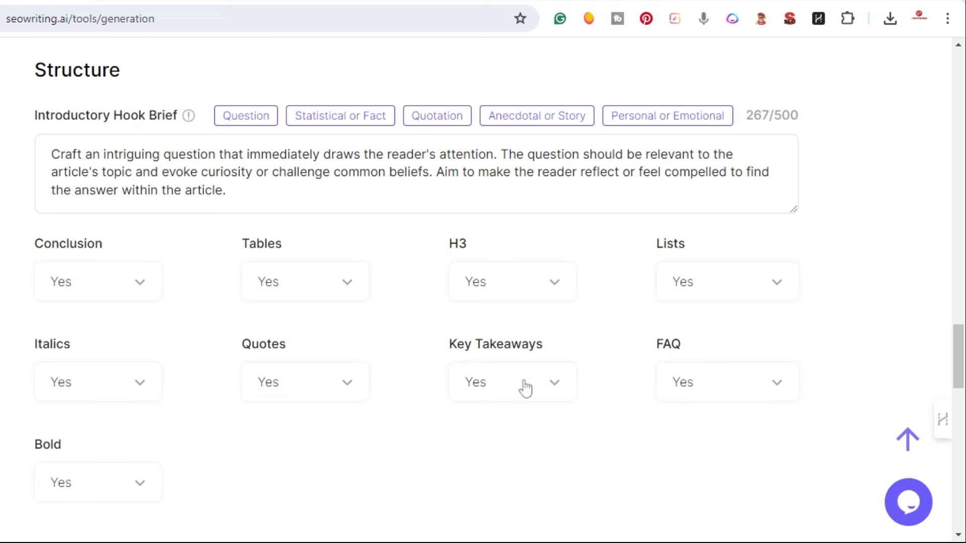
pyautogui.scroll(-2, 692, 386)
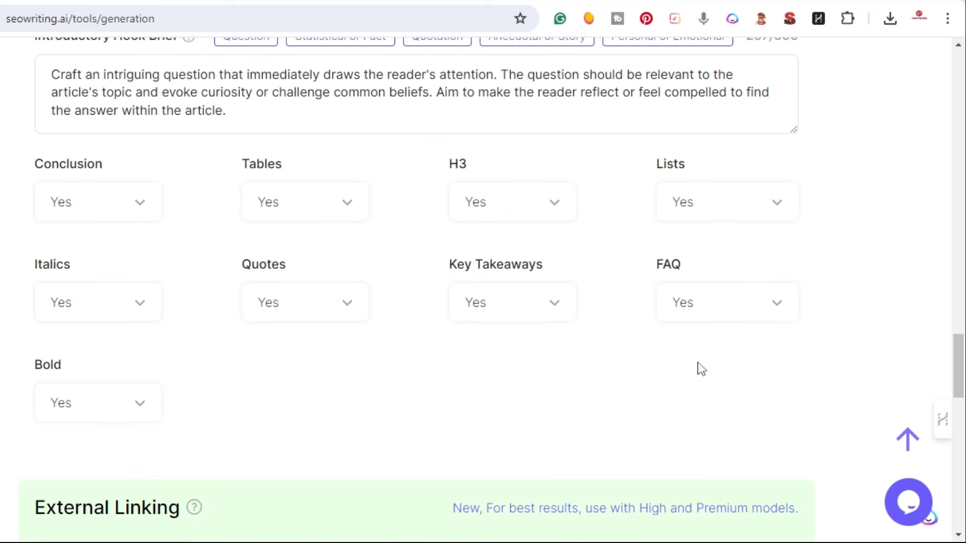
# - Exclude the FAQ section from the article structure by setting FAQ to No
pyautogui.click(725, 309)
pyautogui.click(685, 358)
pyautogui.scroll(-5, 255, 349)
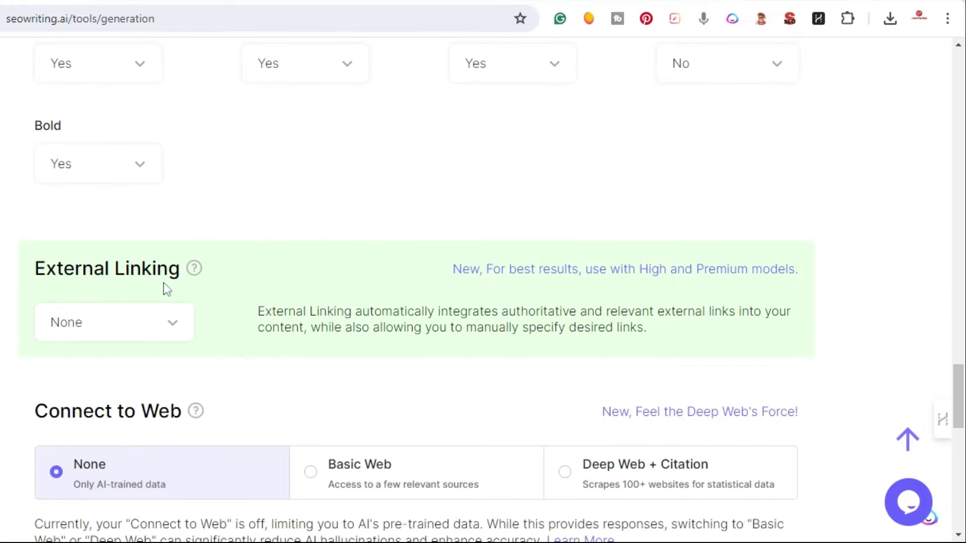
# - Set External Linking to Automatic and its link placement to At the Bottom
pyautogui.click(177, 334)
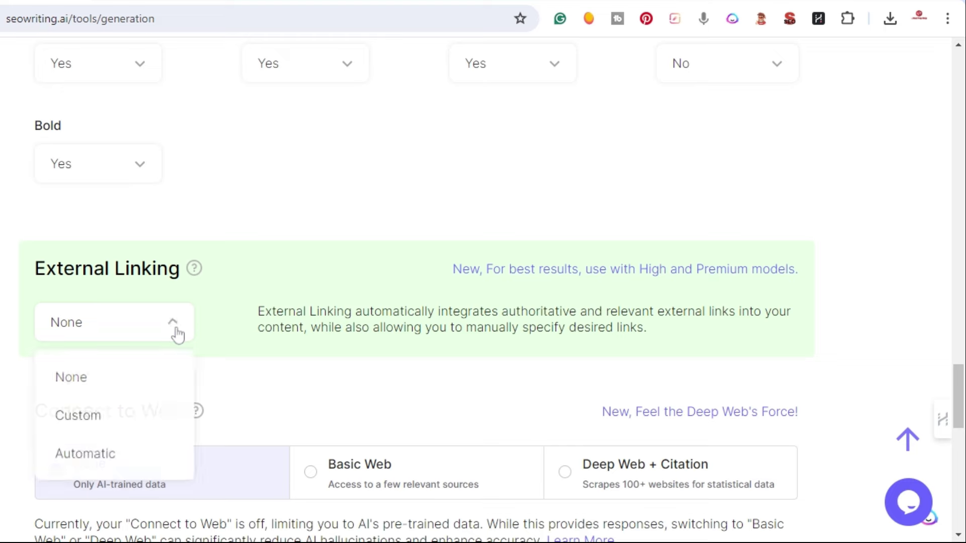
pyautogui.click(100, 453)
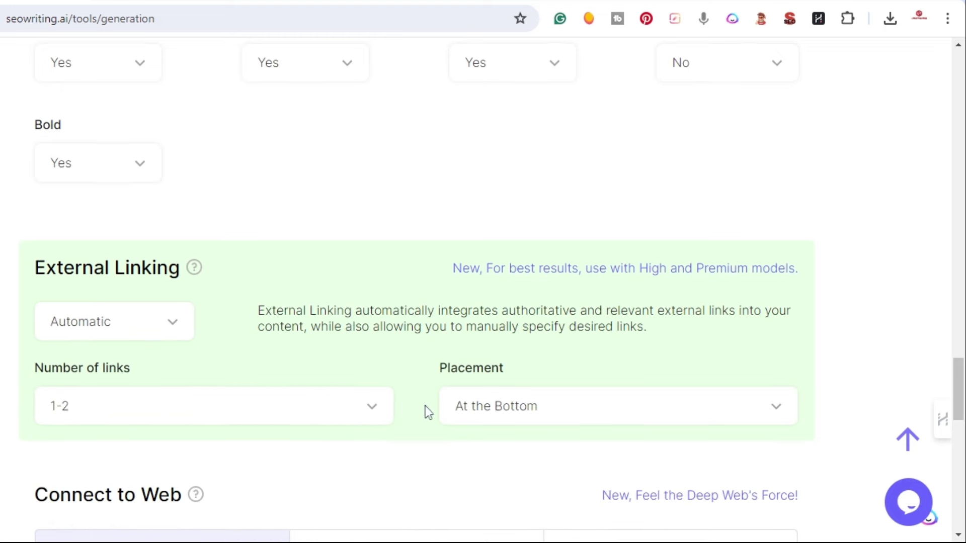
pyautogui.scroll(-3, 443, 393)
pyautogui.click(566, 251)
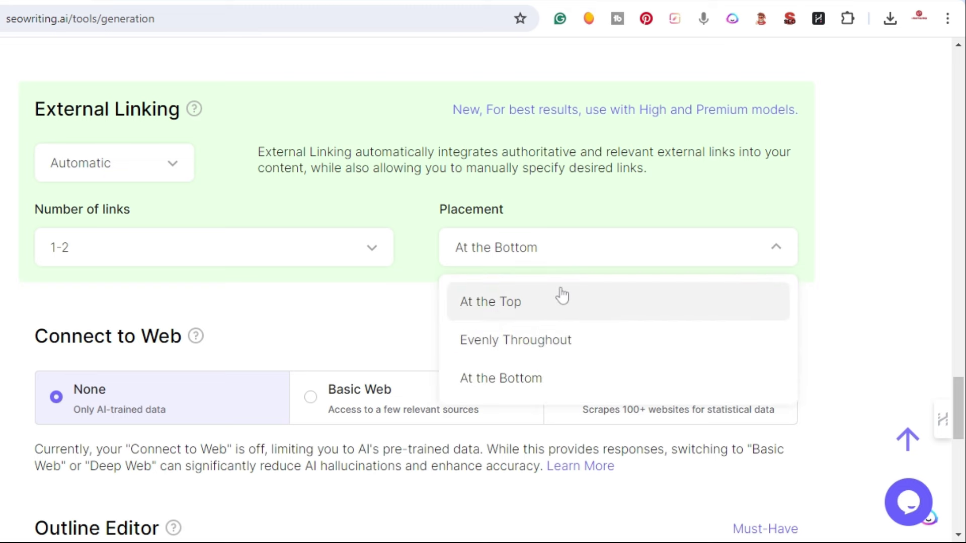
pyautogui.click(541, 377)
# - Set Connect to Web to Deep Web + Citation and choose No for Source Links
pyautogui.scroll(-3, 940, 269)
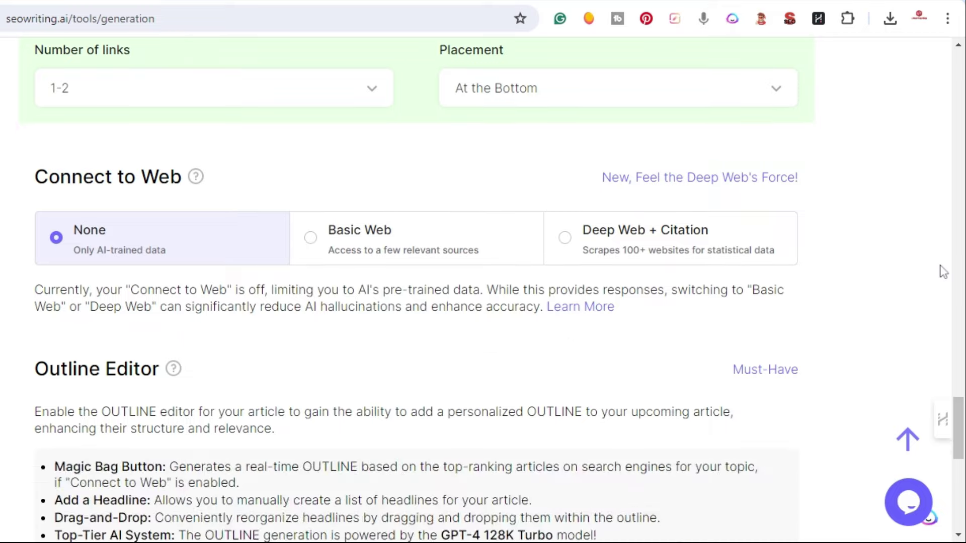
pyautogui.click(564, 247)
pyautogui.scroll(-3, 559, 257)
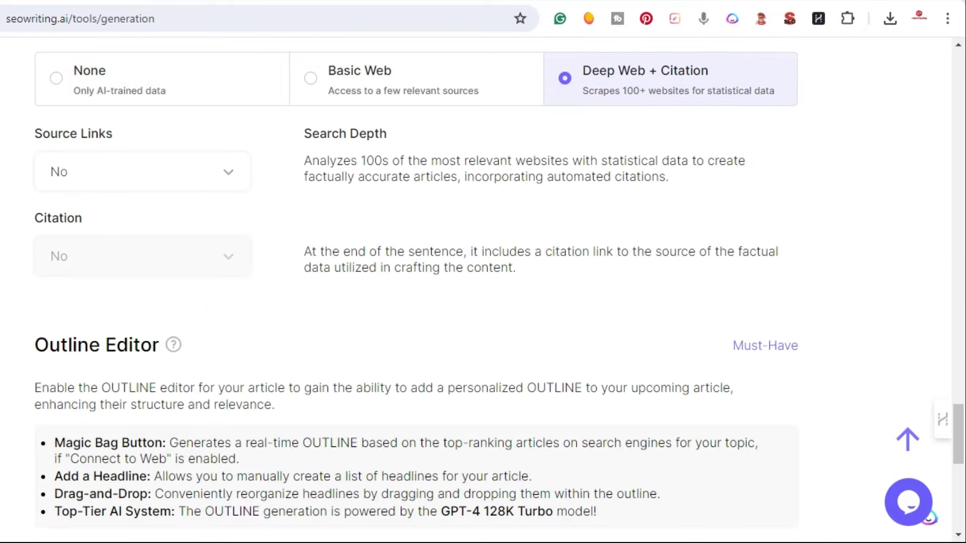
pyautogui.click(177, 187)
pyautogui.click(140, 224)
# - Enable the Outline editor and generate the article's outline with Magic bag
pyautogui.scroll(-5, 455, 227)
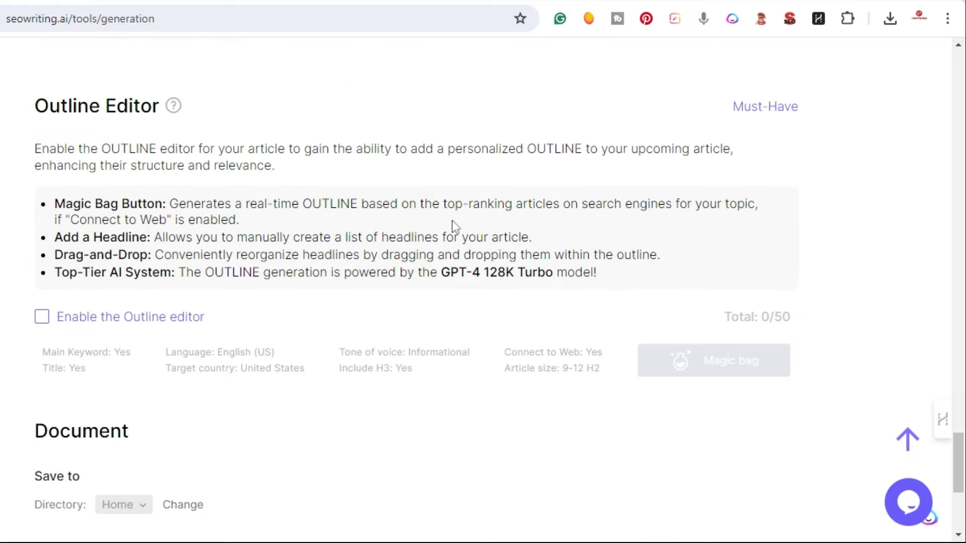
pyautogui.click(41, 318)
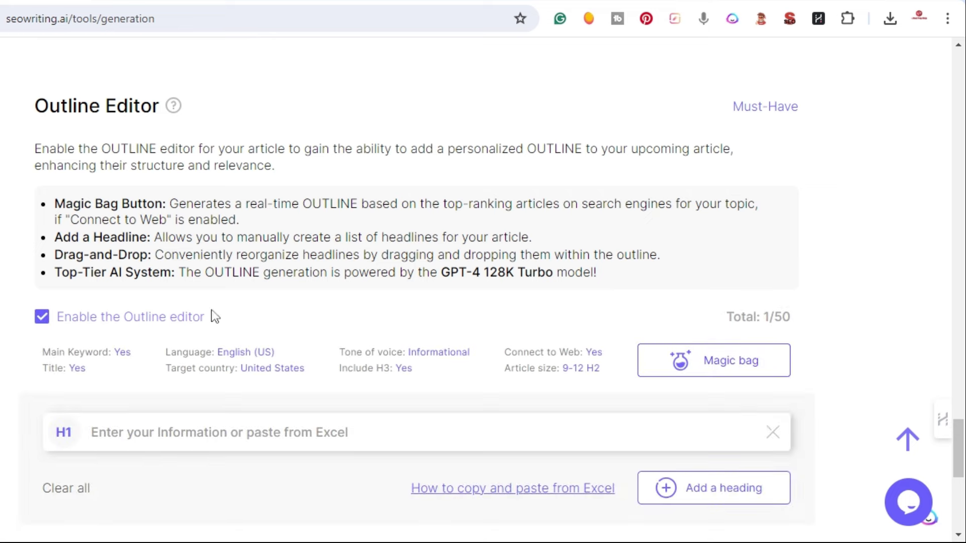
pyautogui.click(709, 360)
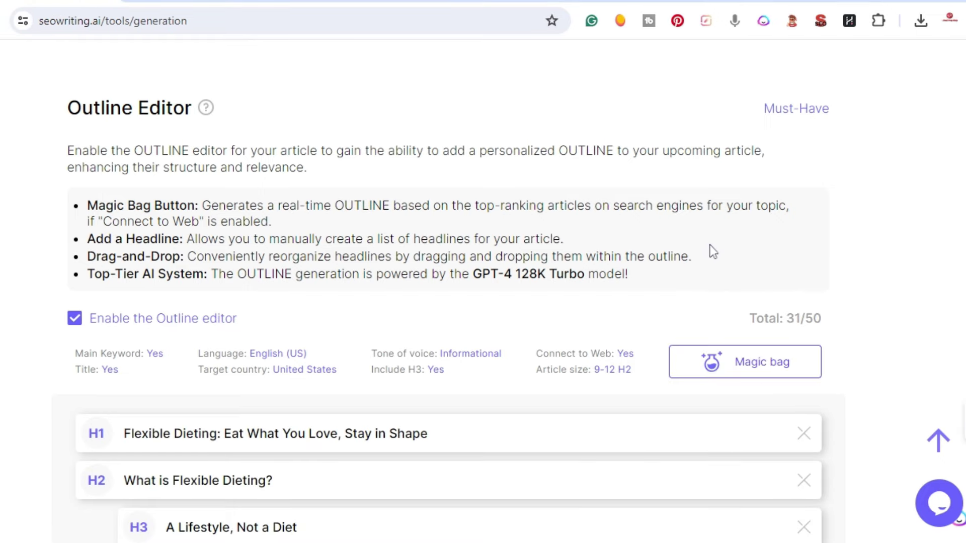
# - Review the H2 and H3 headings of the generated outline through to the Conclusion
pyautogui.scroll(-5, 313, 271)
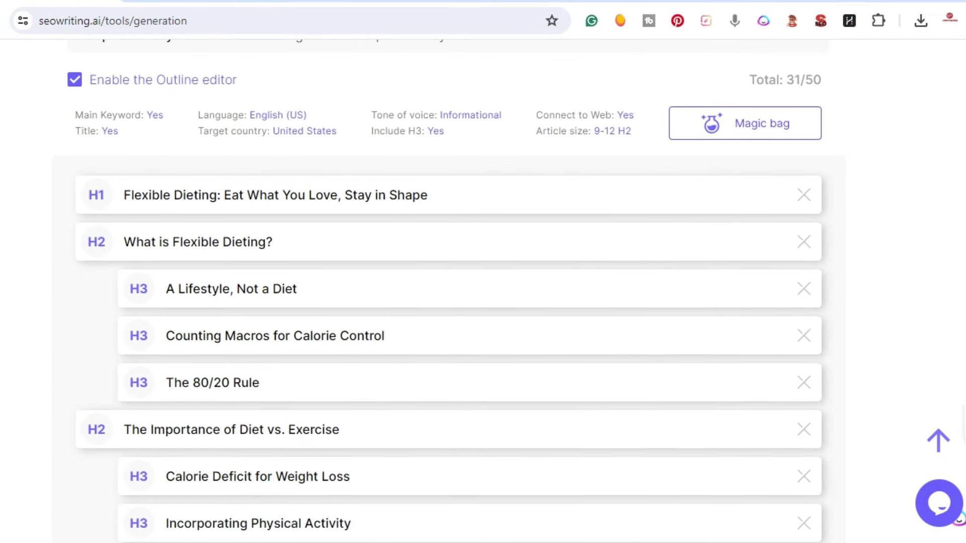
pyautogui.scroll(-2, 132, 239)
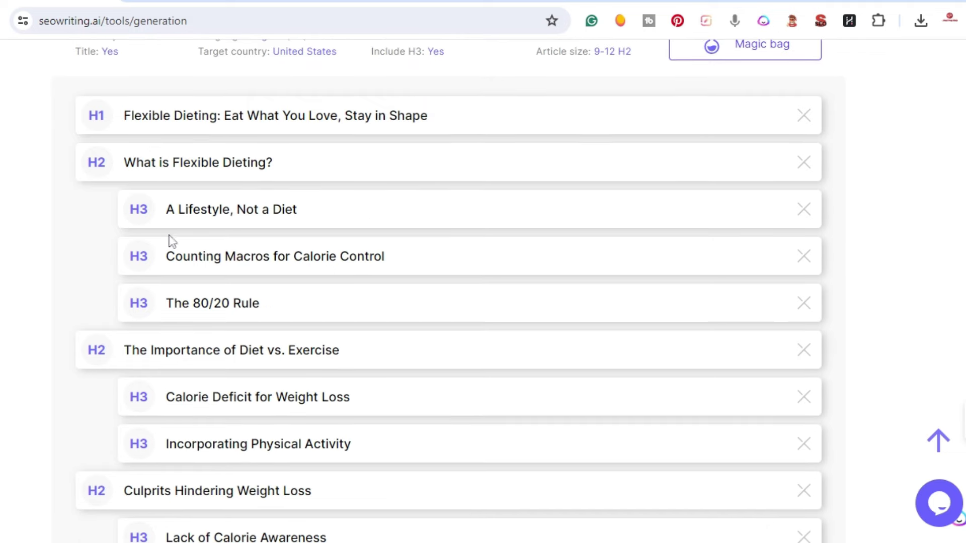
pyautogui.scroll(-15, 172, 286)
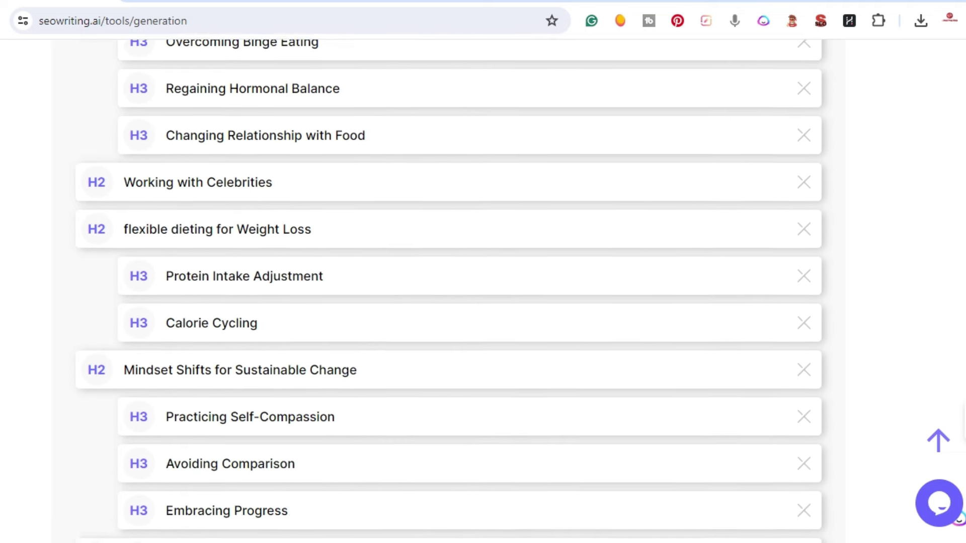
pyautogui.scroll(-12, 127, 258)
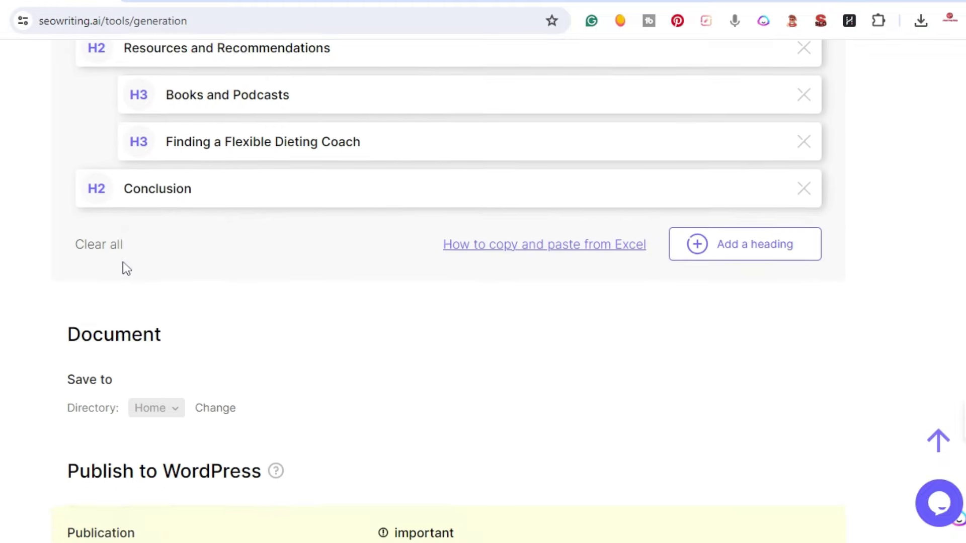
pyautogui.scroll(8, 626, 341)
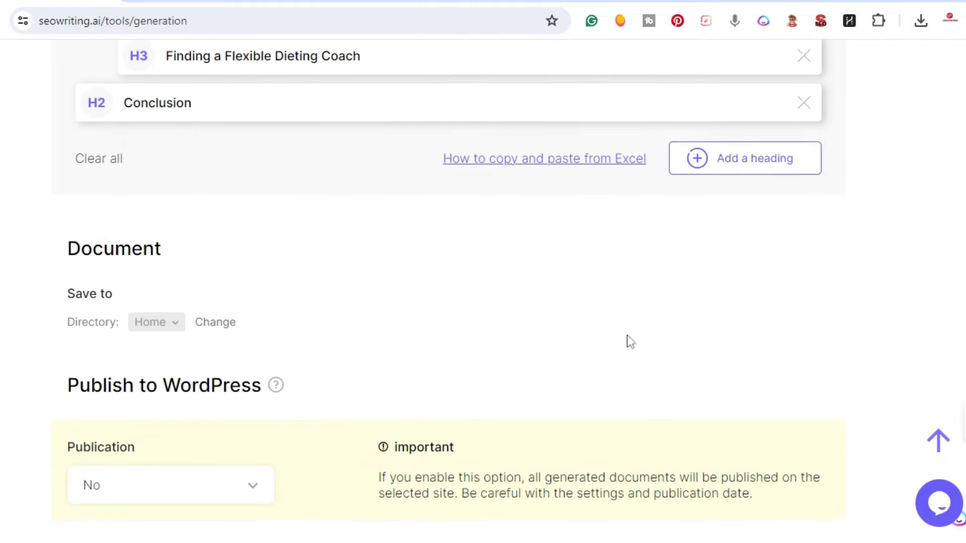
pyautogui.scroll(15, 818, 415)
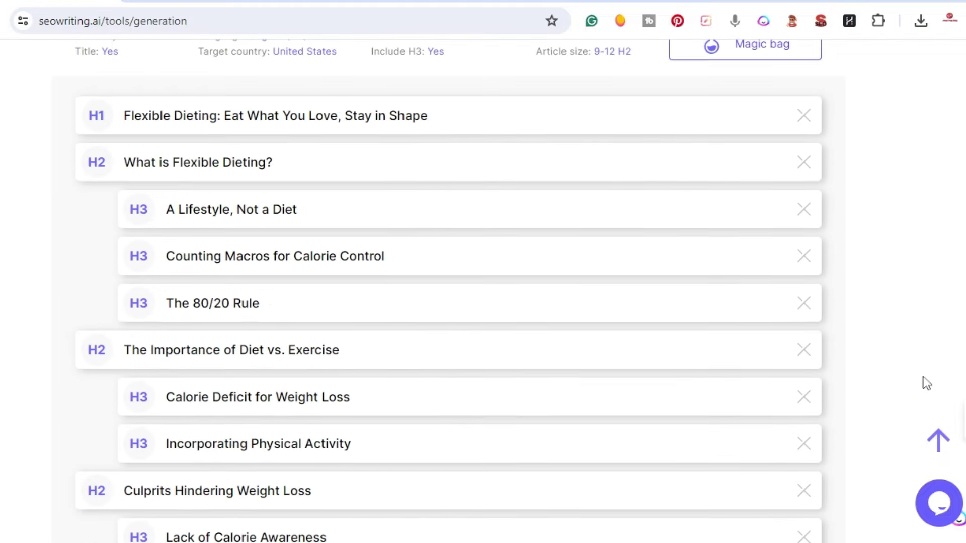
# - Run the 1-Click Blog Post generation for the flexible dieting article
pyautogui.scroll(8, 922, 384)
pyautogui.scroll(4, 510, 149)
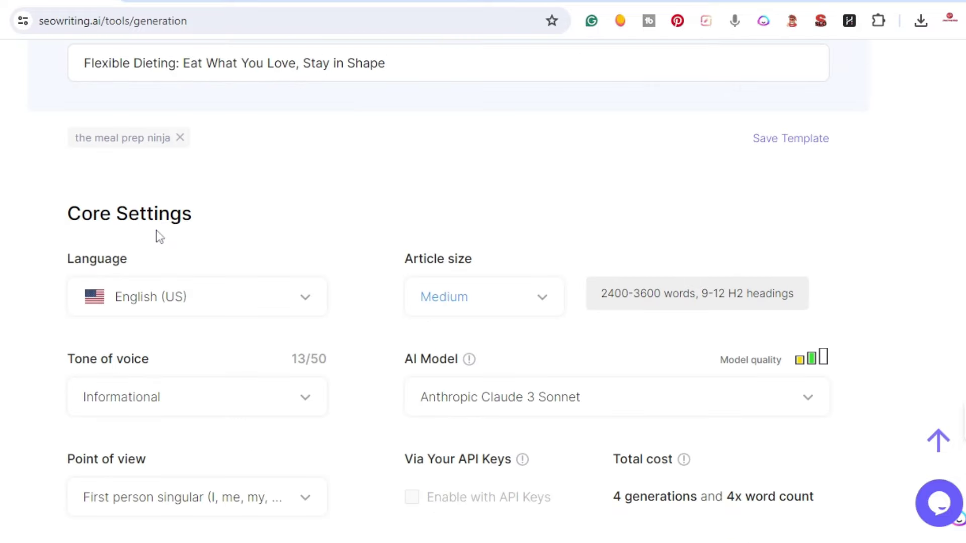
pyautogui.scroll(2, 136, 330)
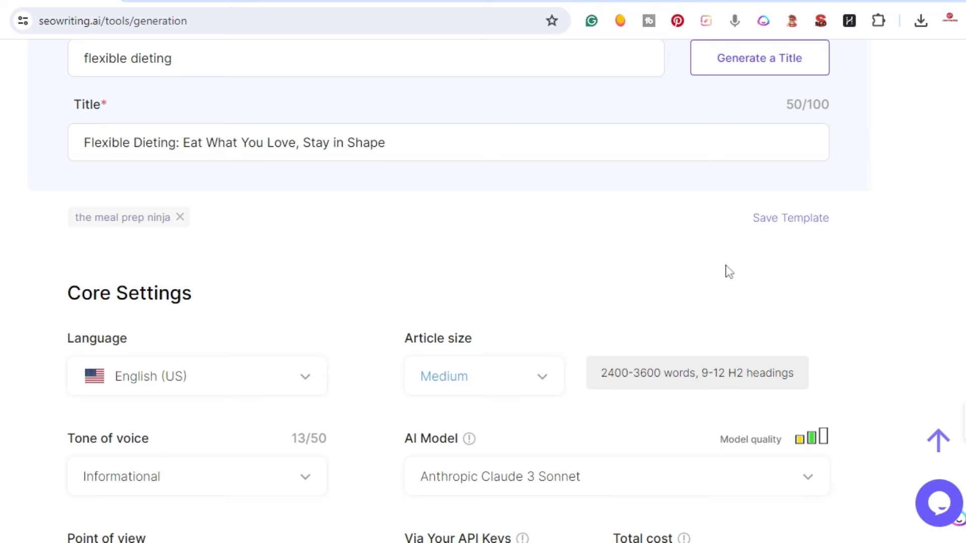
pyautogui.scroll(4, 729, 271)
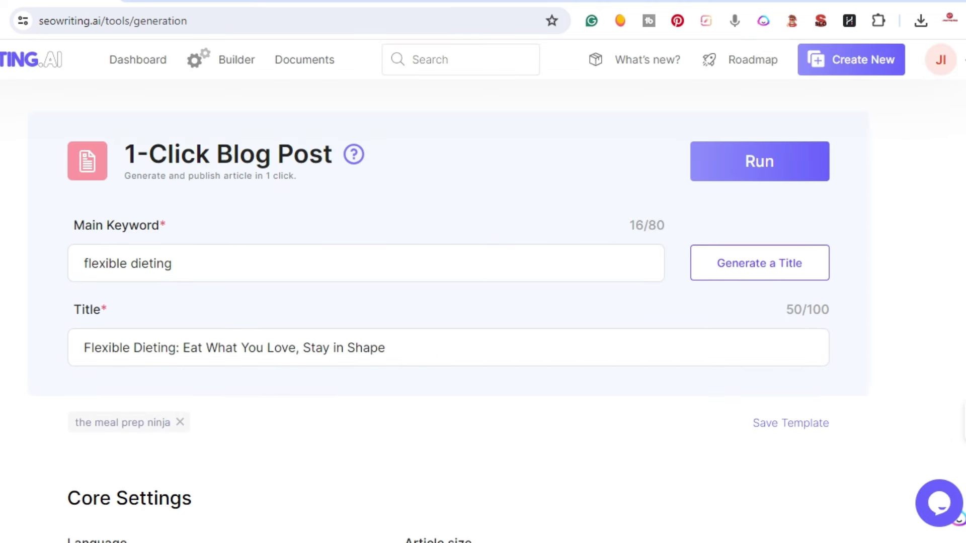
pyautogui.click(739, 174)
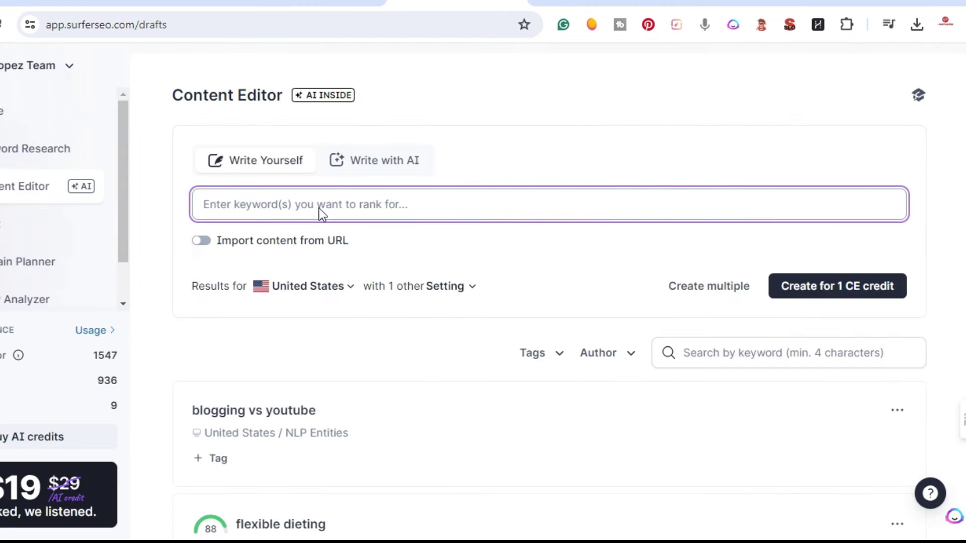
# - In Surfer's Content Editor, create a Write with AI article for the keyword "flexible dieting"
pyautogui.write('flexible dieting')
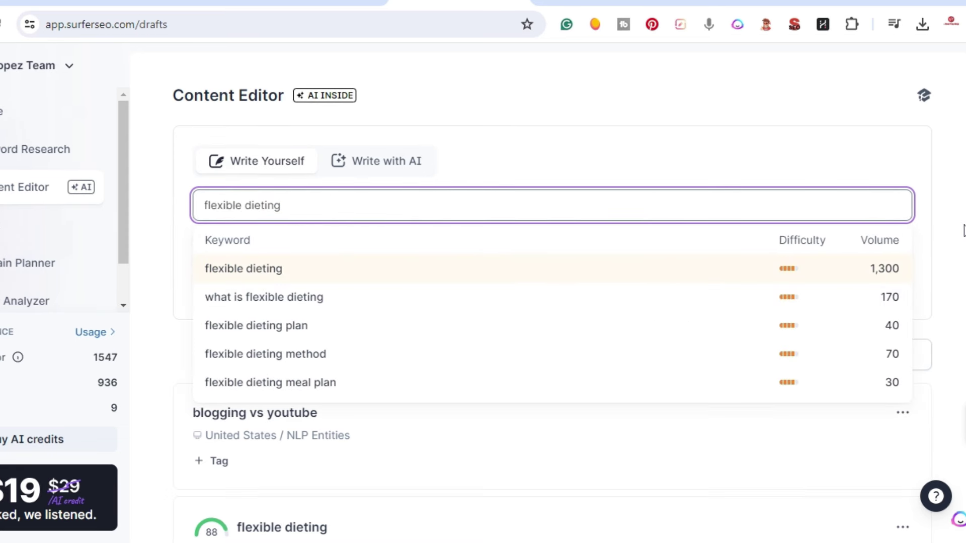
pyautogui.press('Return')
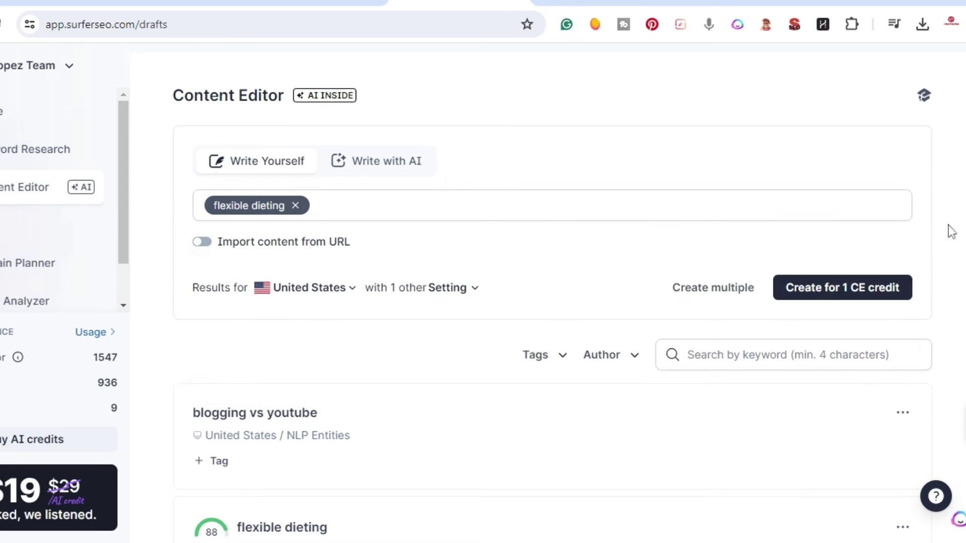
pyautogui.click(392, 169)
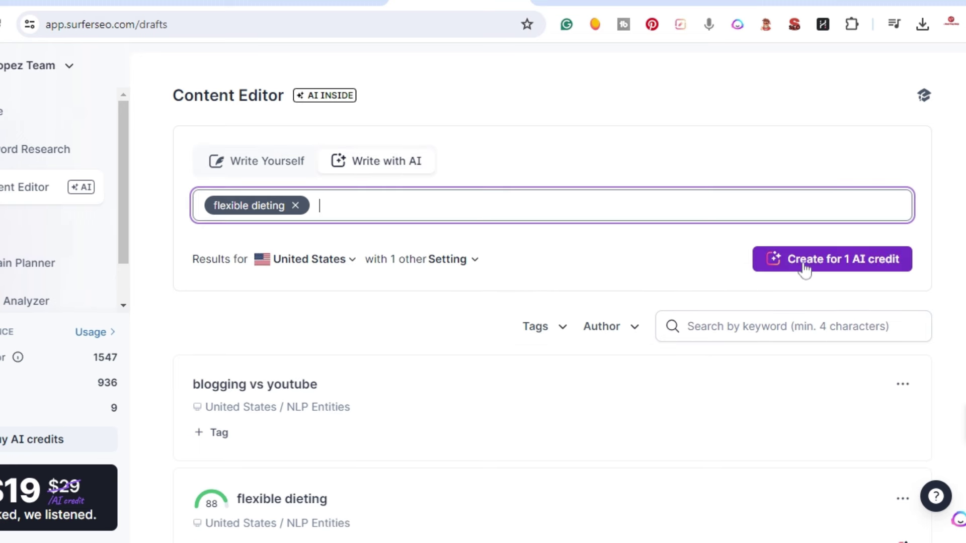
pyautogui.click(862, 266)
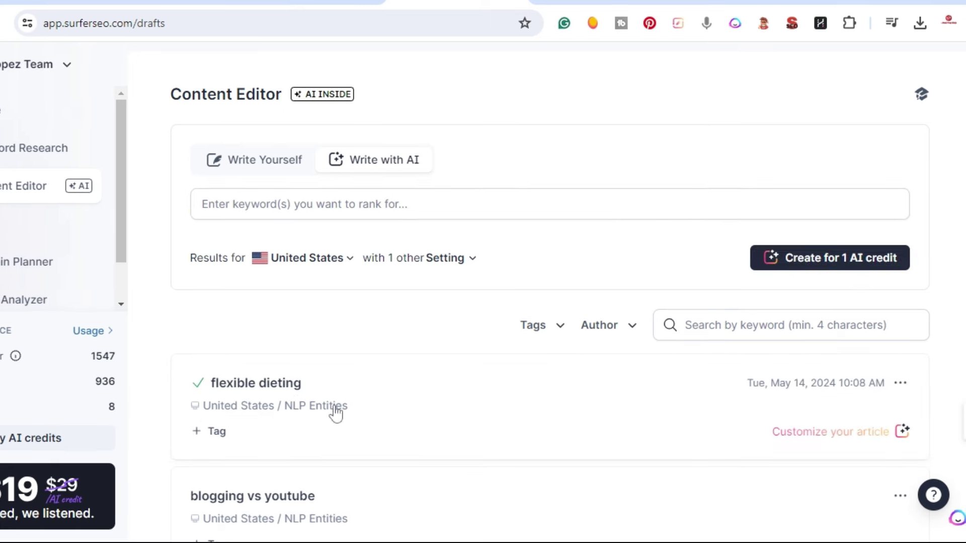
# - Open the new flexible dieting draft and create its outline as a Blog Post with the Auto - SERP based tone
pyautogui.click(296, 385)
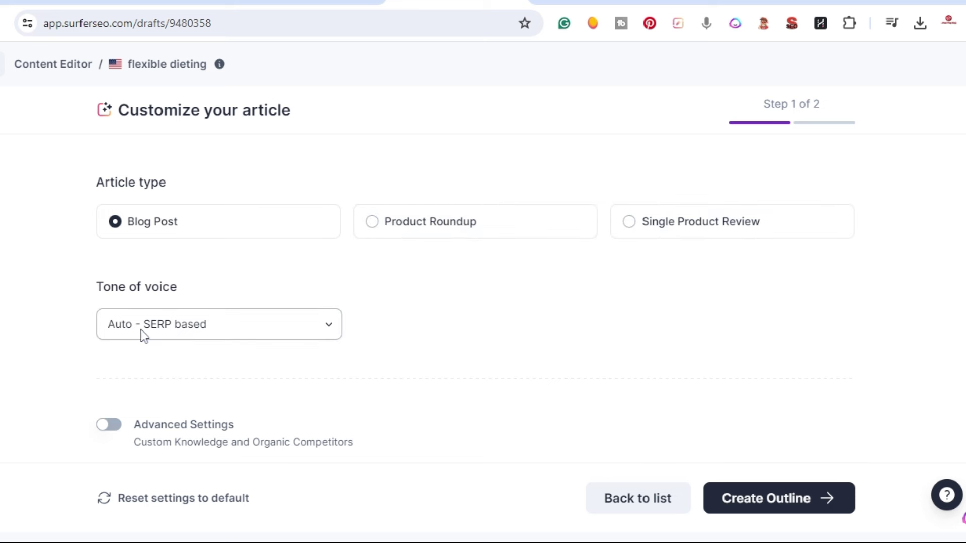
pyautogui.scroll(-1, 228, 336)
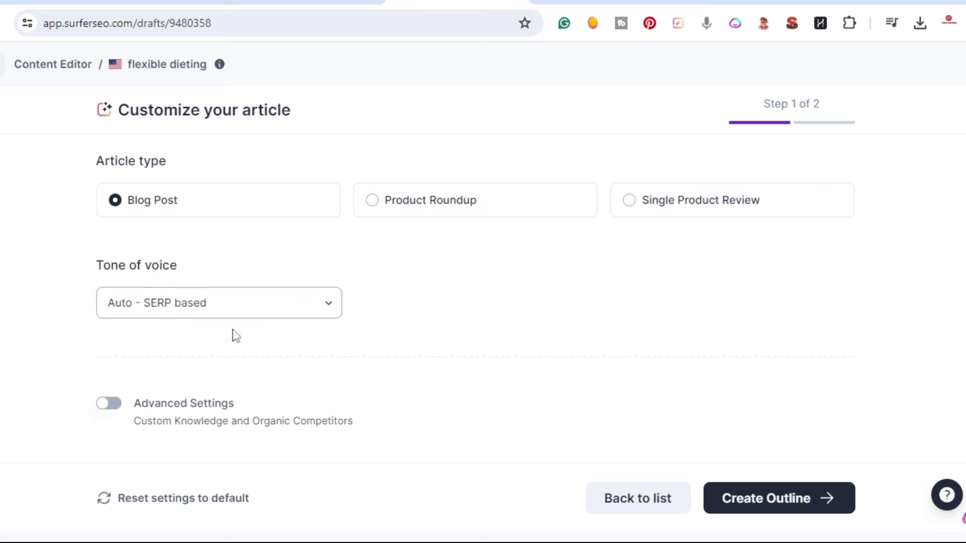
pyautogui.click(752, 503)
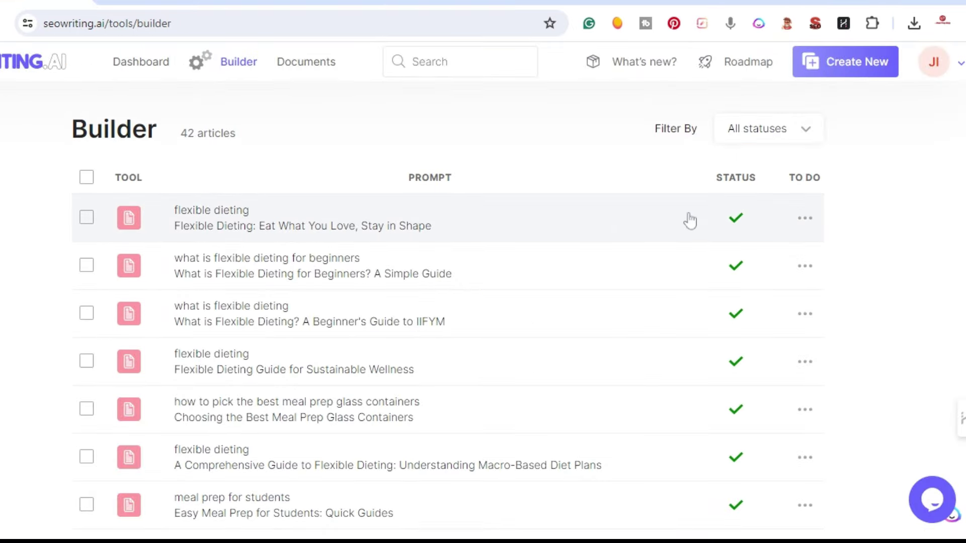
# - Open the generated article "Flexible Dieting: Eat What You Love, Stay in Shape" and review its introduction, Key Takeaways and opening sections through The 80/20 Rule
pyautogui.click(270, 226)
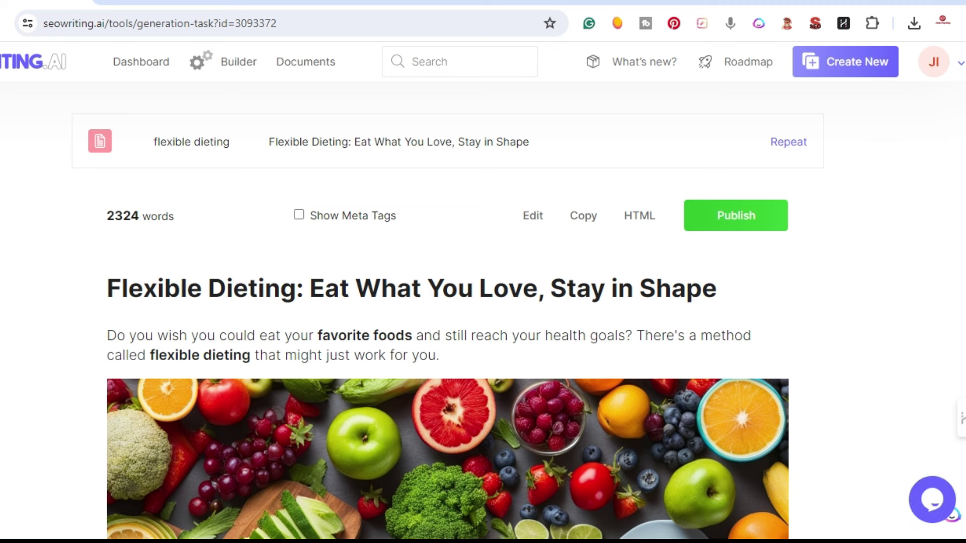
pyautogui.scroll(-5, 146, 246)
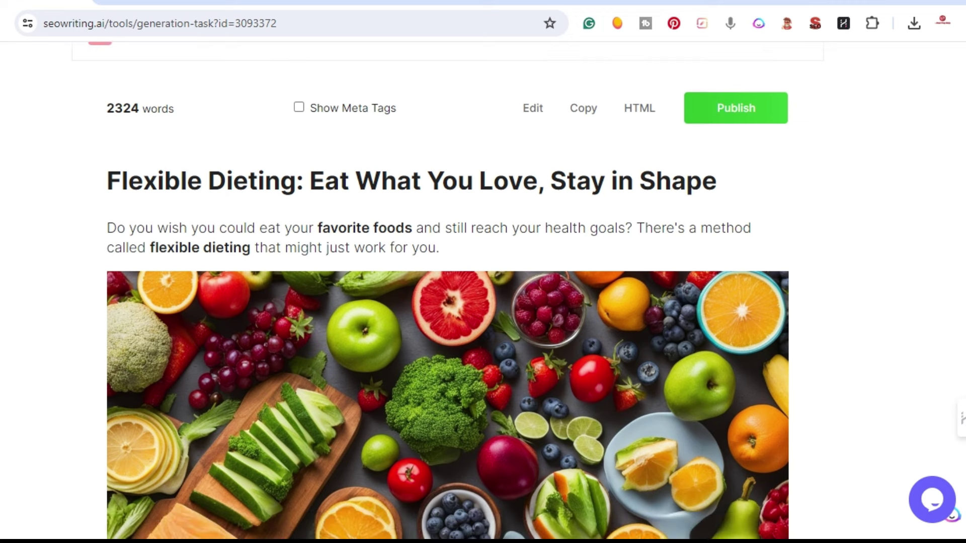
pyautogui.scroll(-2, 284, 279)
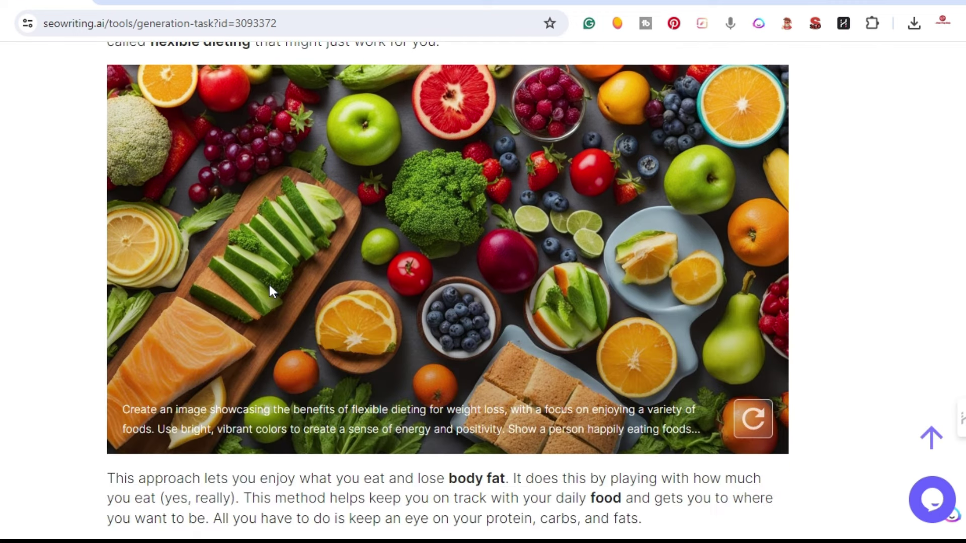
pyautogui.scroll(-8, 270, 291)
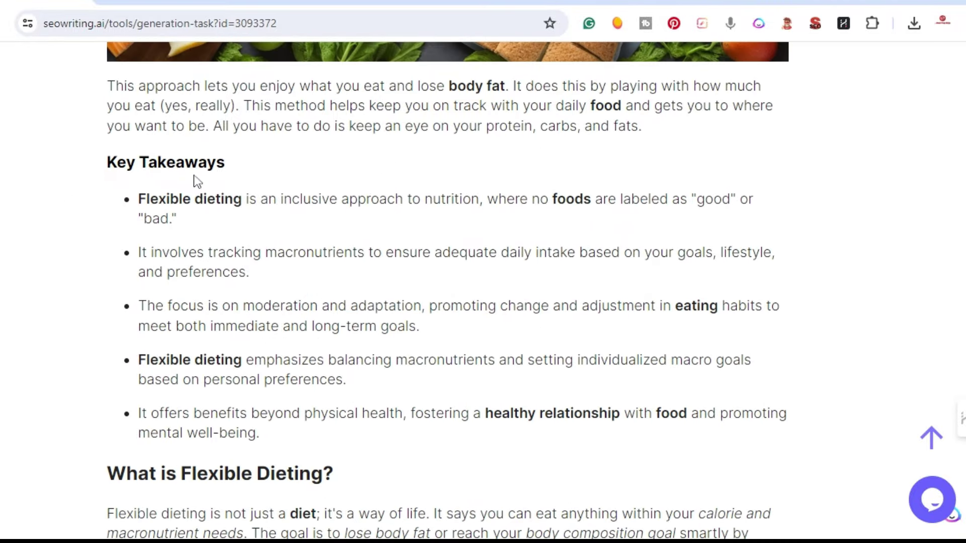
pyautogui.scroll(-6, 447, 290)
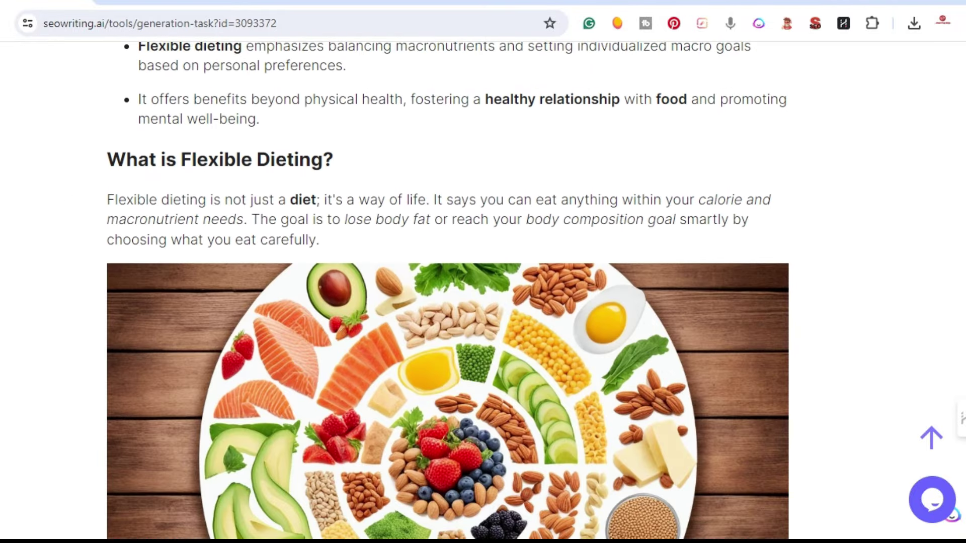
pyautogui.scroll(-5, 160, 245)
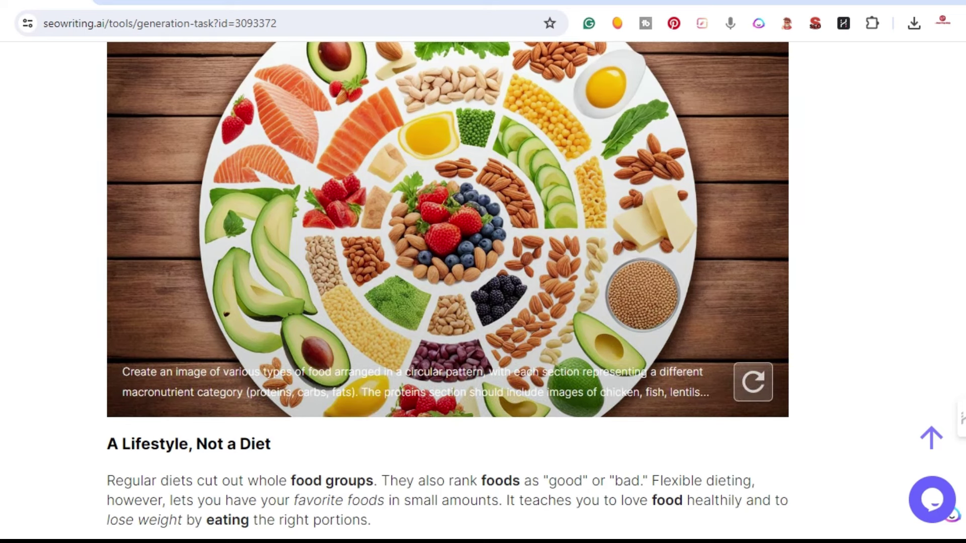
pyautogui.scroll(-7, 160, 244)
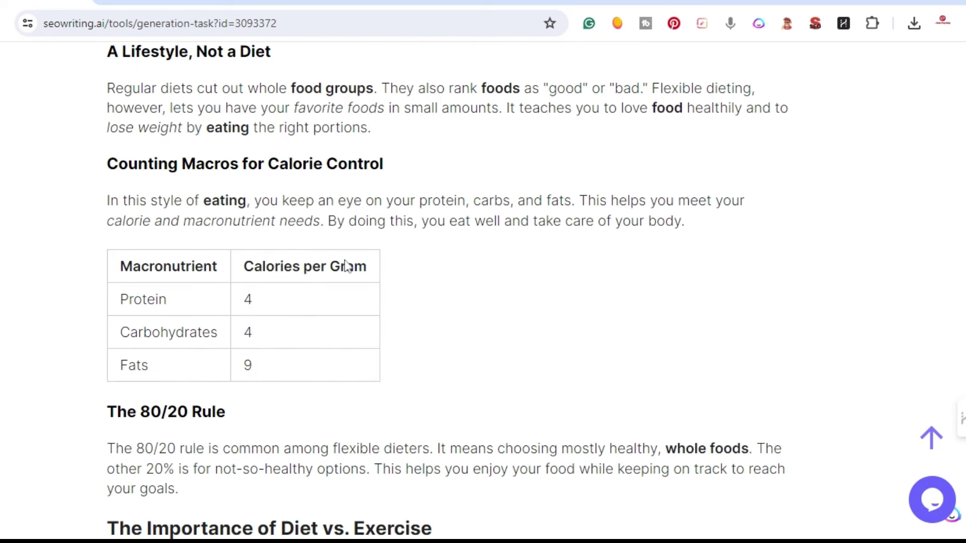
pyautogui.scroll(-3, 347, 264)
pyautogui.scroll(-3, 347, 264)
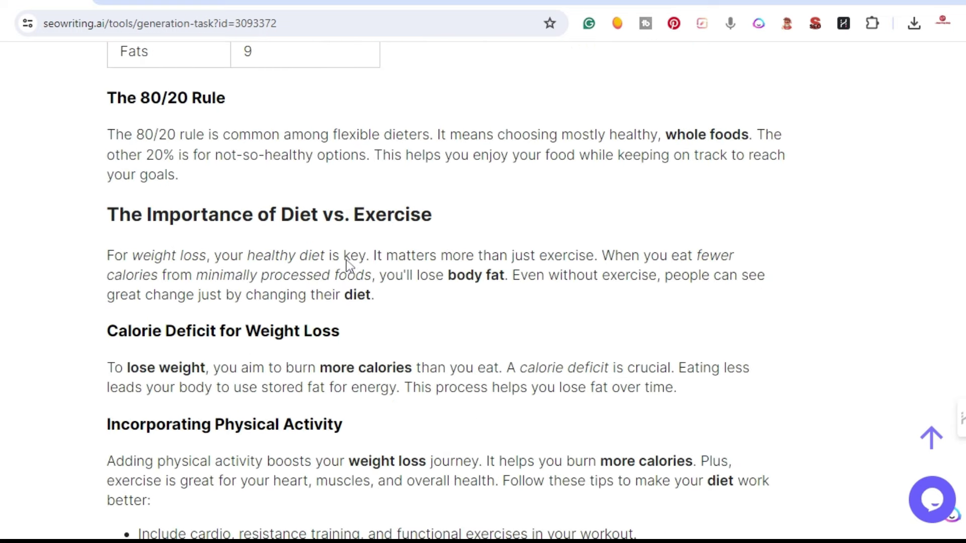
# - Review the article's text, tables and images from The Importance of Diet vs. Exercise through Working with Celebrities
pyautogui.scroll(-9, 98, 287)
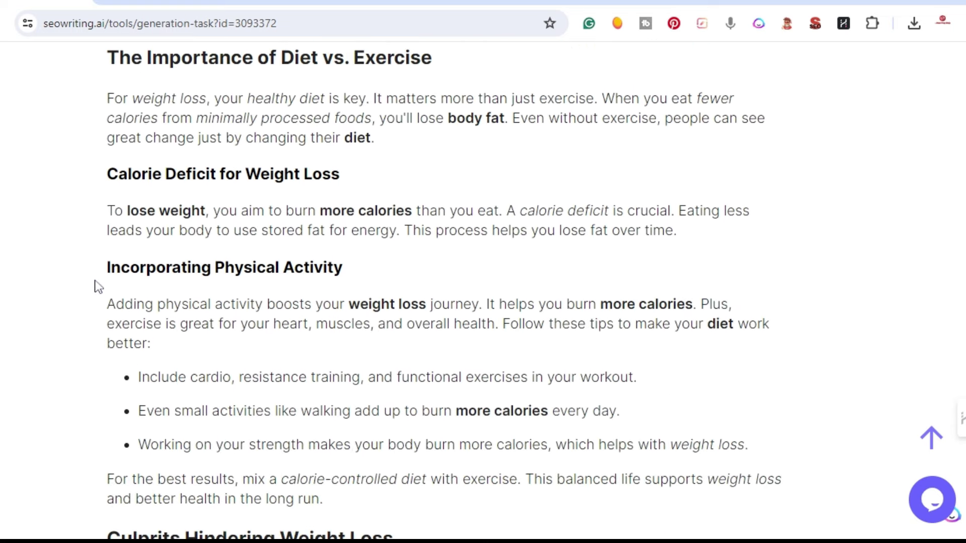
pyautogui.scroll(-9, 98, 286)
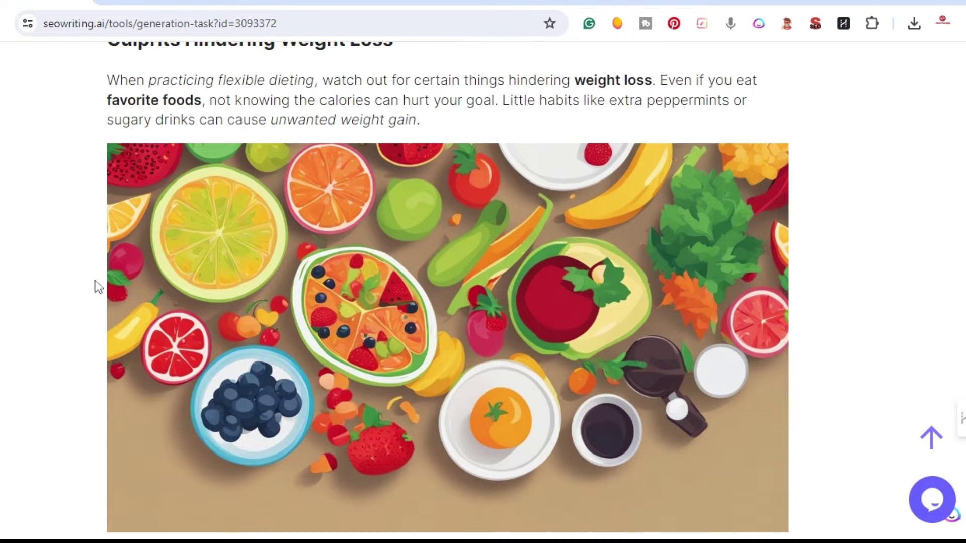
pyautogui.scroll(-9, 98, 287)
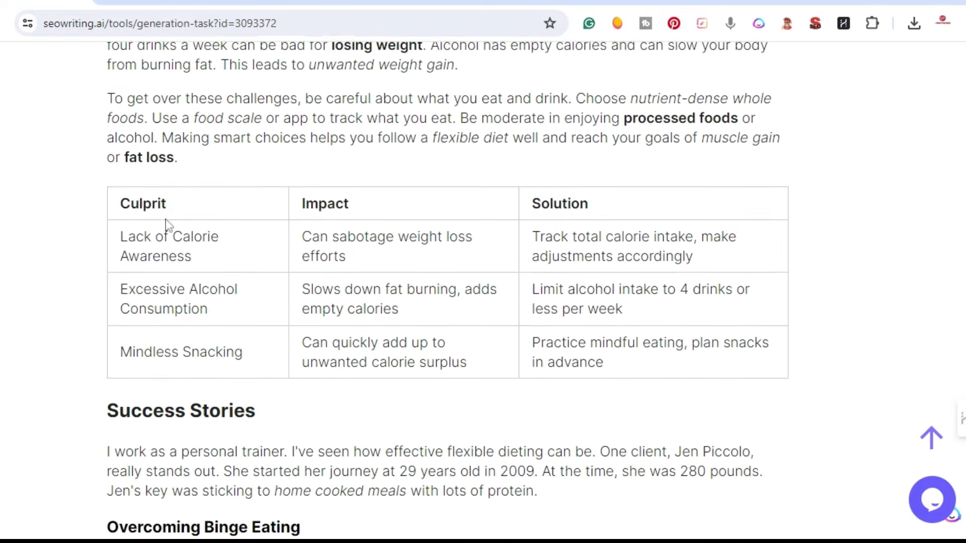
pyautogui.scroll(-3, 168, 225)
pyautogui.scroll(-8, 47, 269)
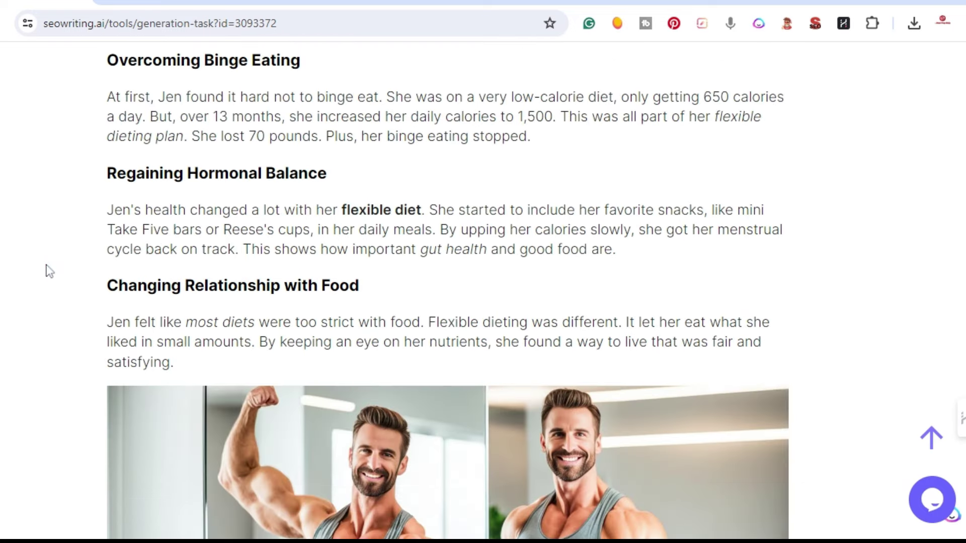
pyautogui.scroll(-3, 48, 271)
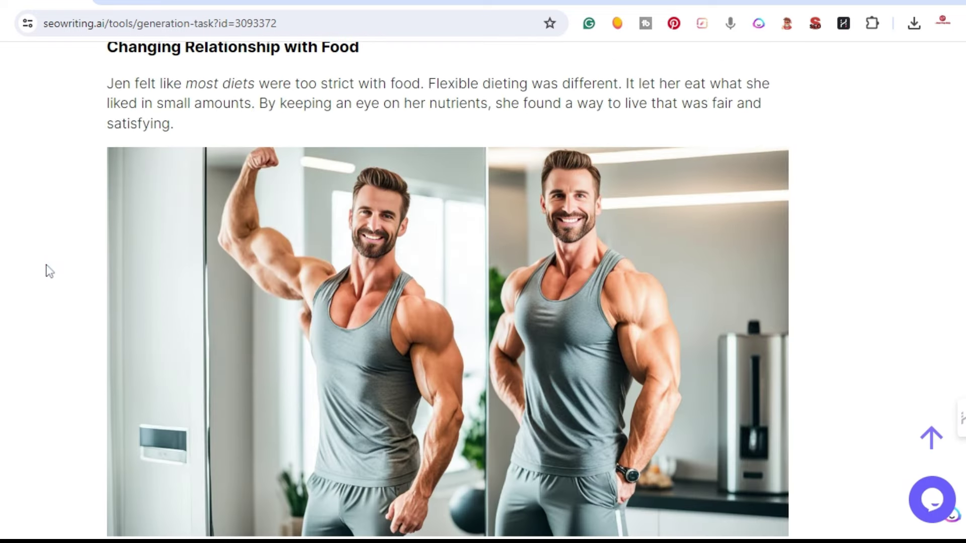
pyautogui.scroll(-2, 48, 270)
pyautogui.scroll(-8, 48, 270)
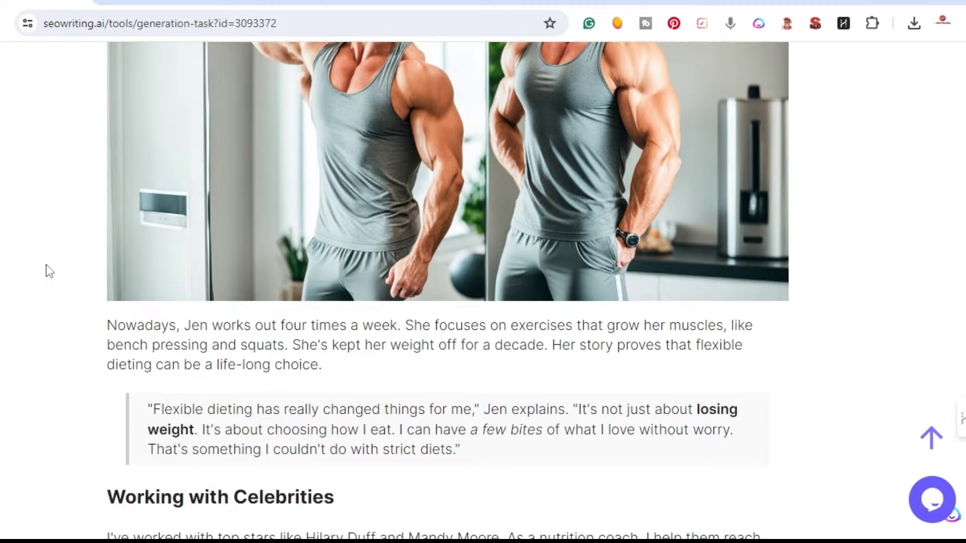
pyautogui.scroll(-5, 49, 270)
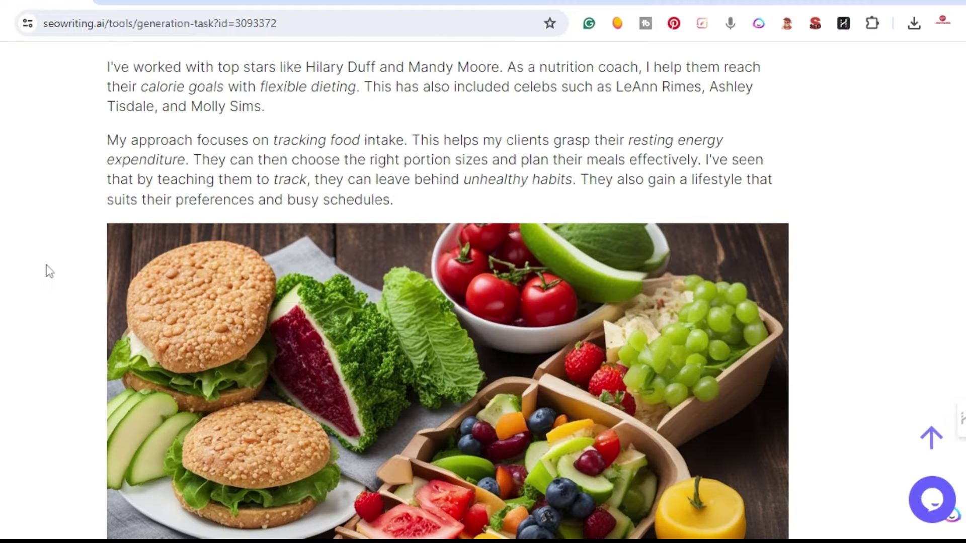
pyautogui.scroll(-14, 49, 271)
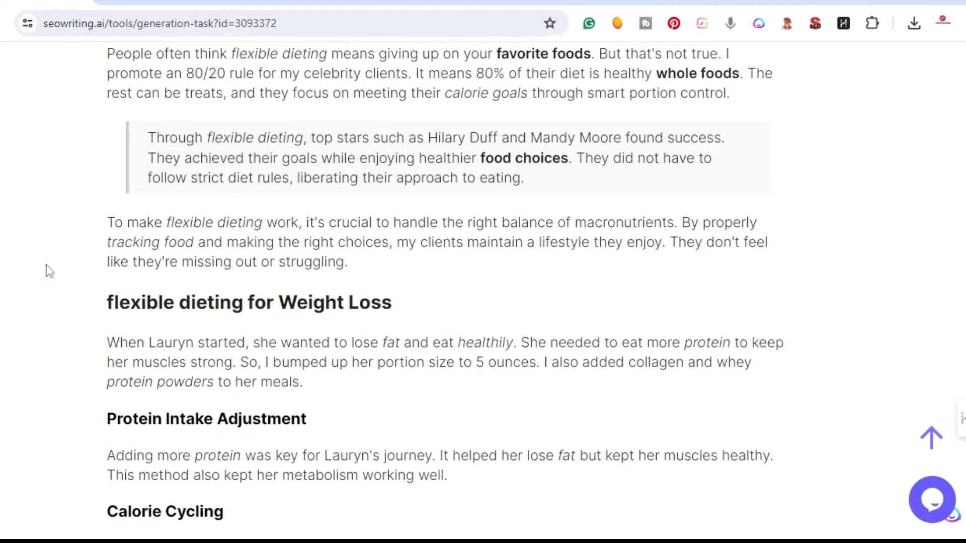
# - Review the remaining sections from flexible dieting for Weight Loss to the Conclusion, including the images, macronutrient table and external links
pyautogui.scroll(-8, 48, 271)
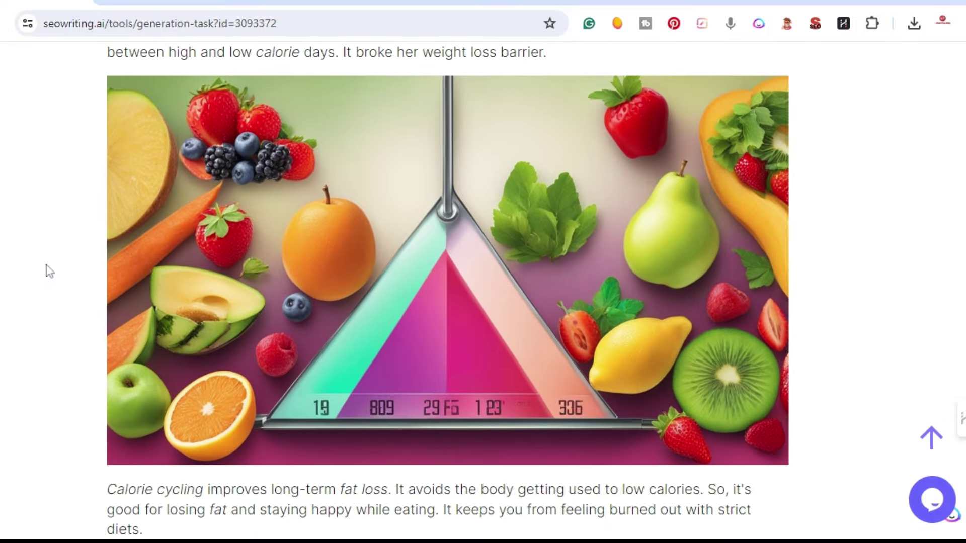
pyautogui.moveTo(340, 247)
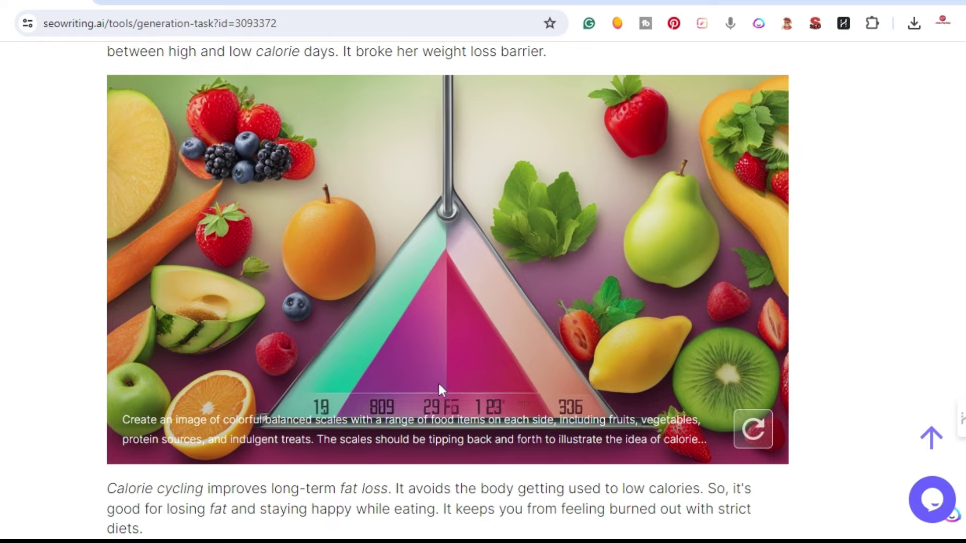
pyautogui.scroll(-3, 439, 385)
pyautogui.scroll(-3, 226, 246)
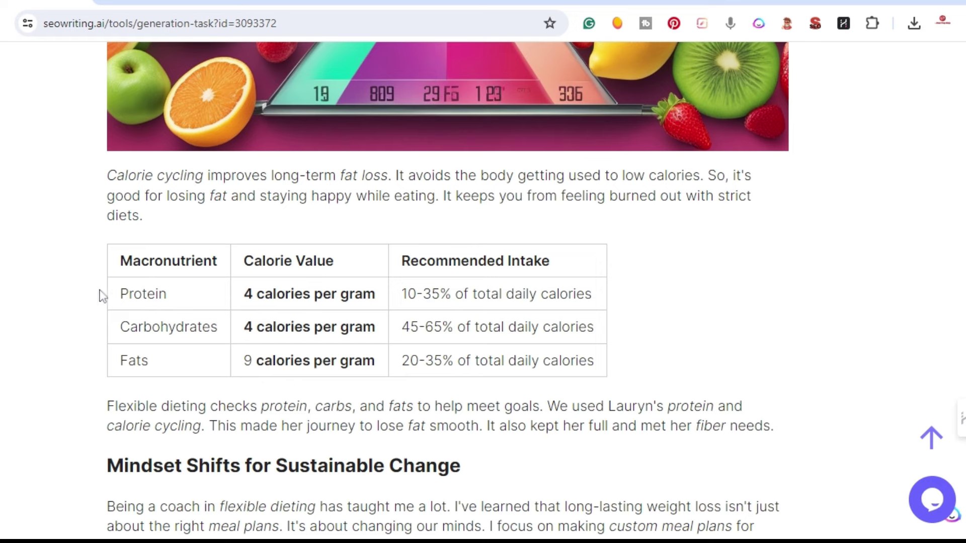
pyautogui.scroll(-10, 168, 366)
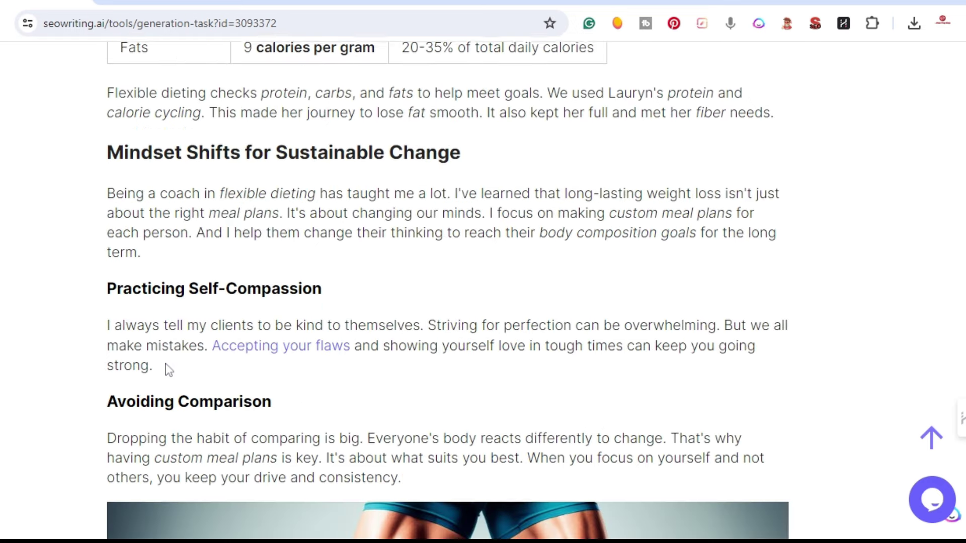
pyautogui.scroll(-10, 168, 371)
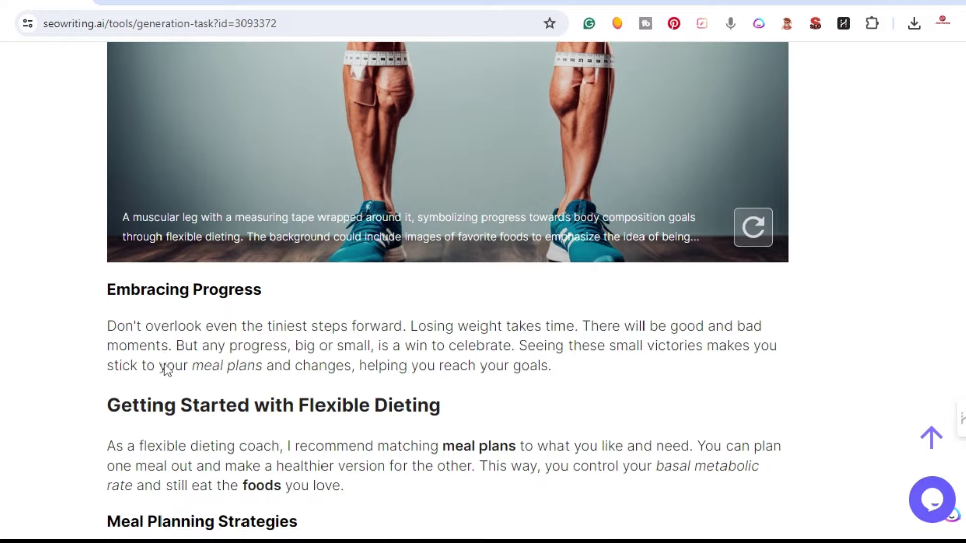
pyautogui.scroll(-11, 168, 370)
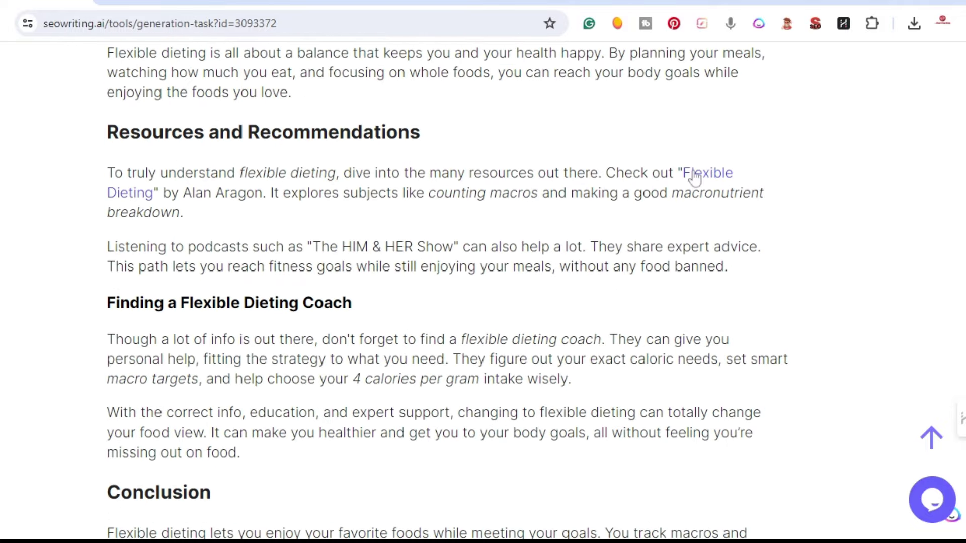
pyautogui.scroll(-3, 621, 230)
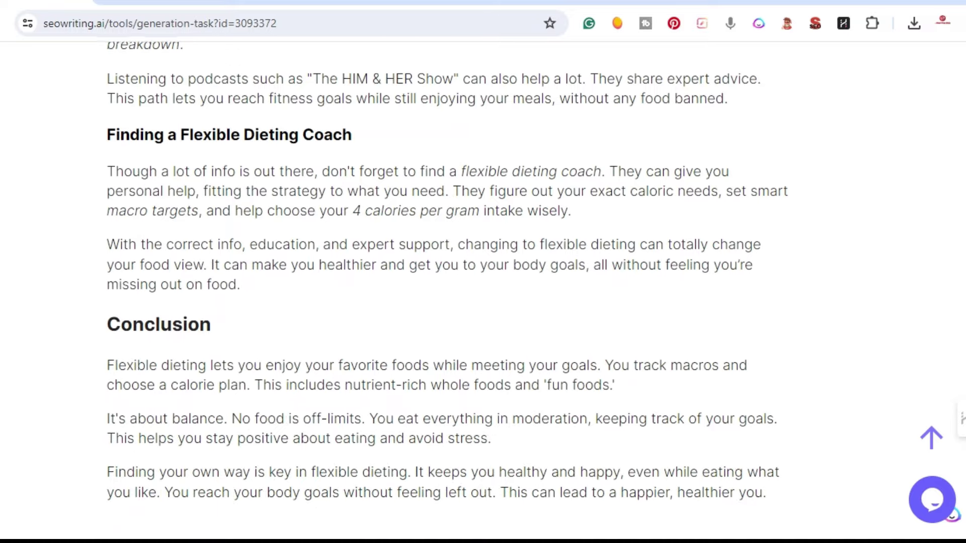
# - Copy the whole generated article and paste it into the empty flexible dieting draft in Surfer's Content Editor
pyautogui.scroll(7, 748, 380)
pyautogui.scroll(20, 447, 290)
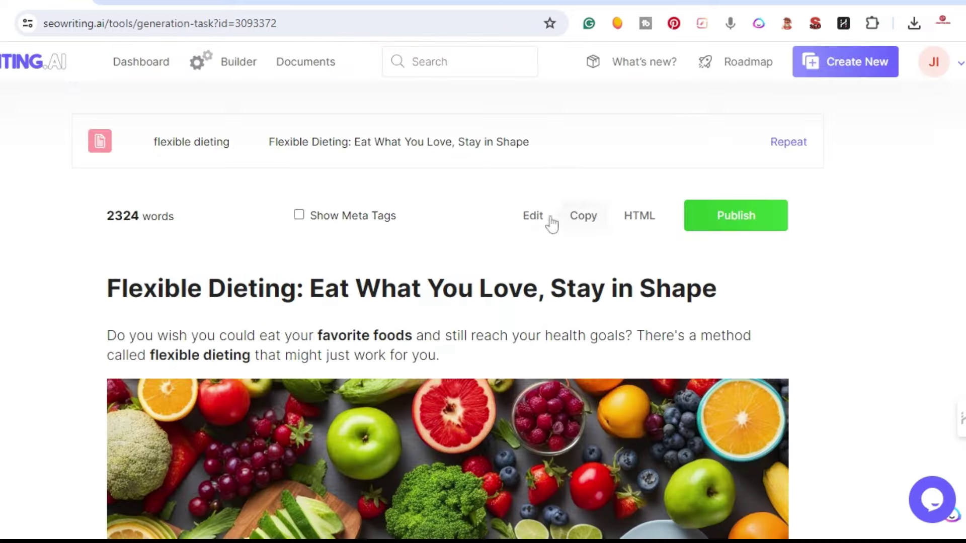
pyautogui.click(584, 217)
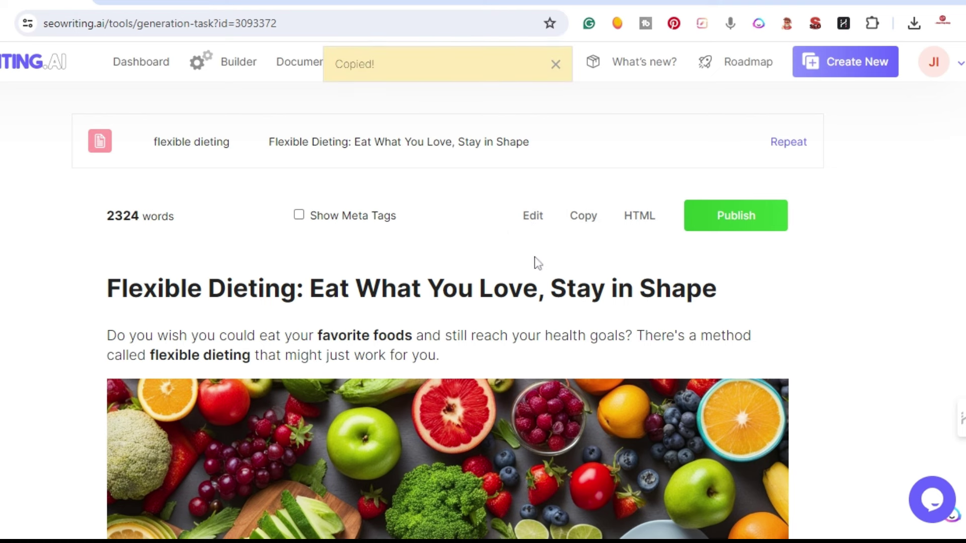
pyautogui.click(310, 1)
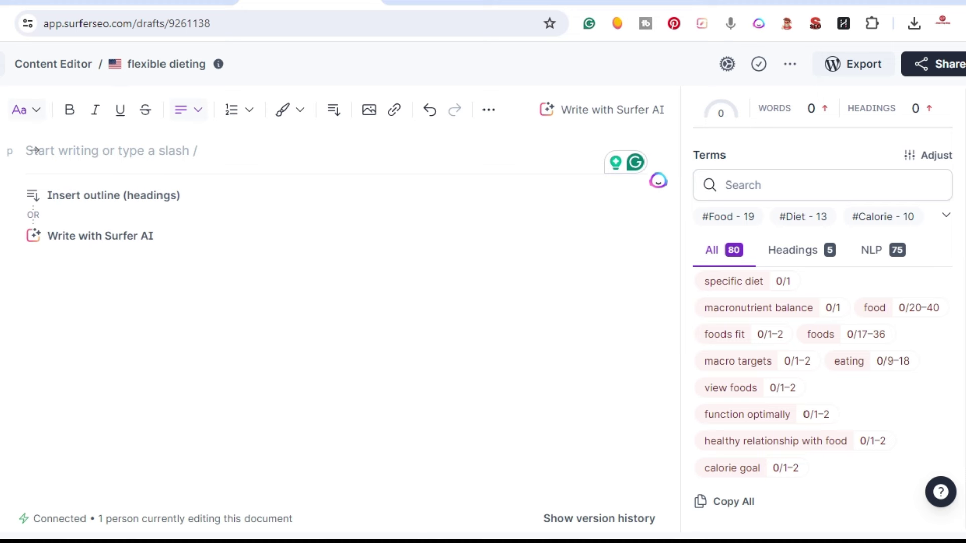
pyautogui.click(35, 150)
pyautogui.hotkey('ctrl', 'v')
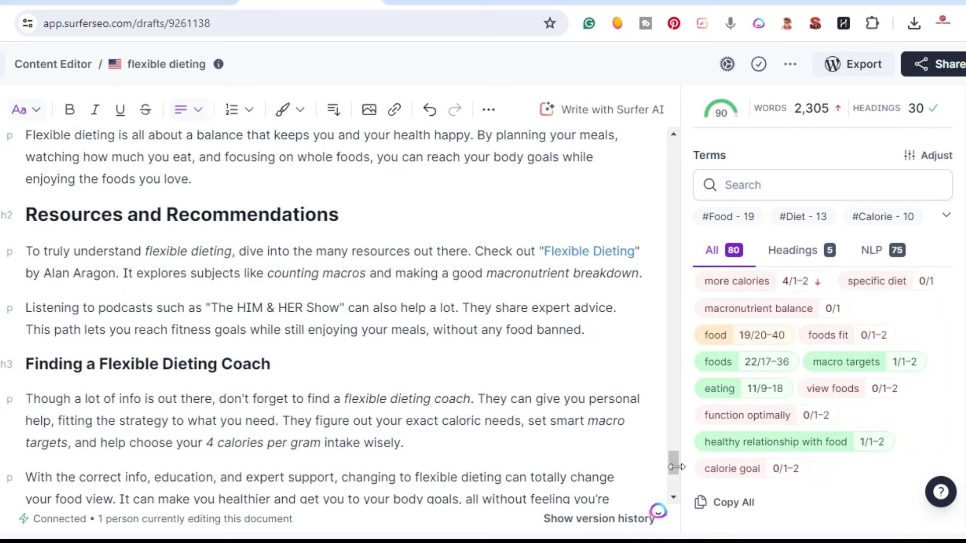
# - Examine the pasted article's term usage, Content Score and the content structure guidelines for words, headings, paragraphs and images
pyautogui.moveTo(673, 467); pyautogui.dragTo(673, 157)
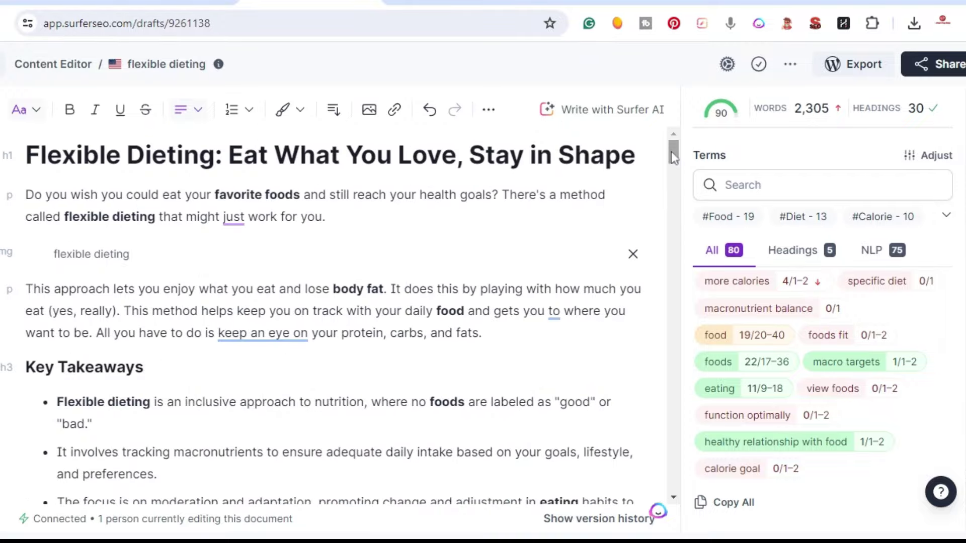
pyautogui.scroll(-5, 895, 352)
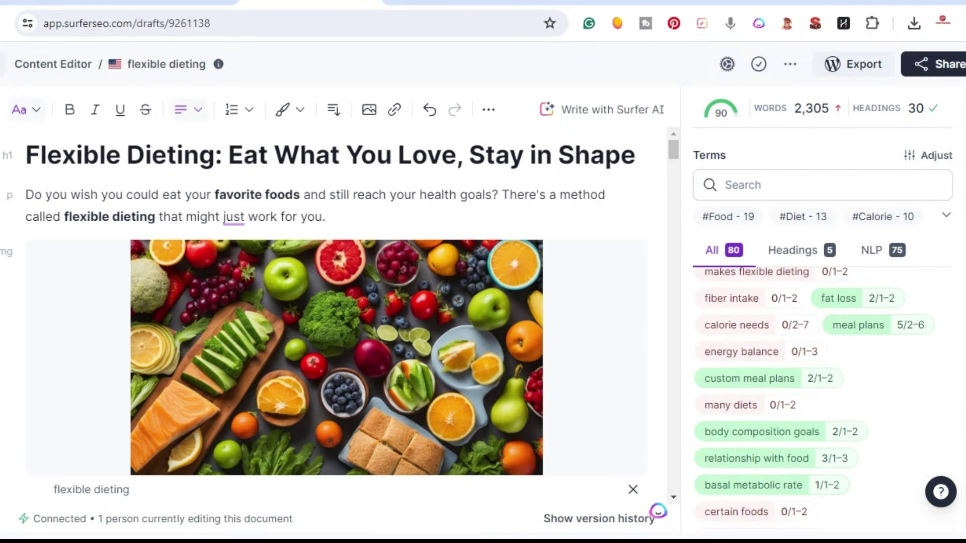
pyautogui.scroll(10, 885, 327)
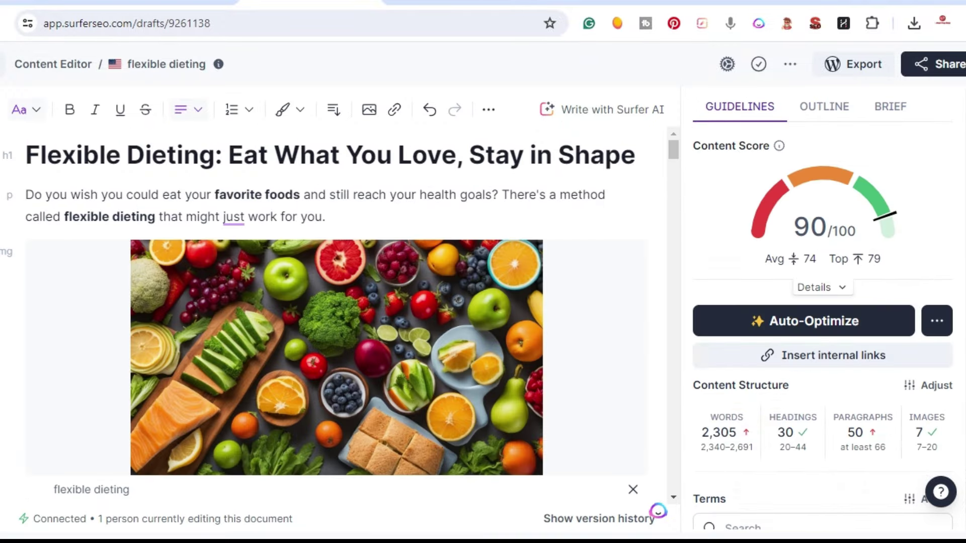
pyautogui.moveTo(778, 145)
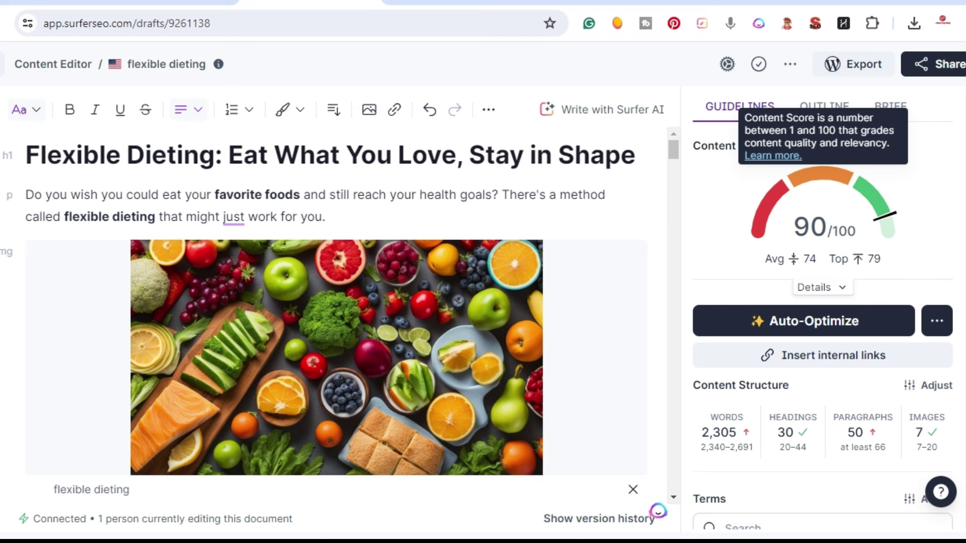
pyautogui.moveTo(705, 450)
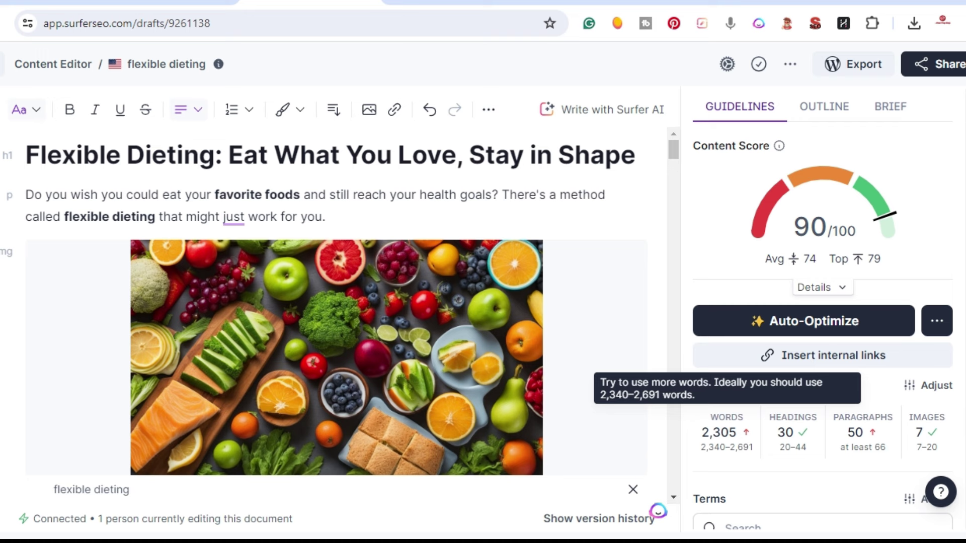
pyautogui.moveTo(769, 435)
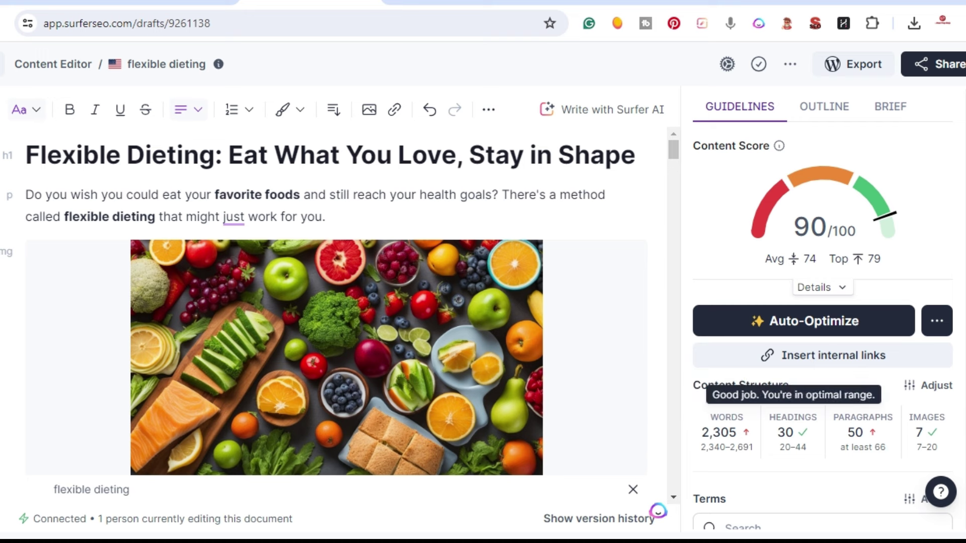
pyautogui.moveTo(862, 433)
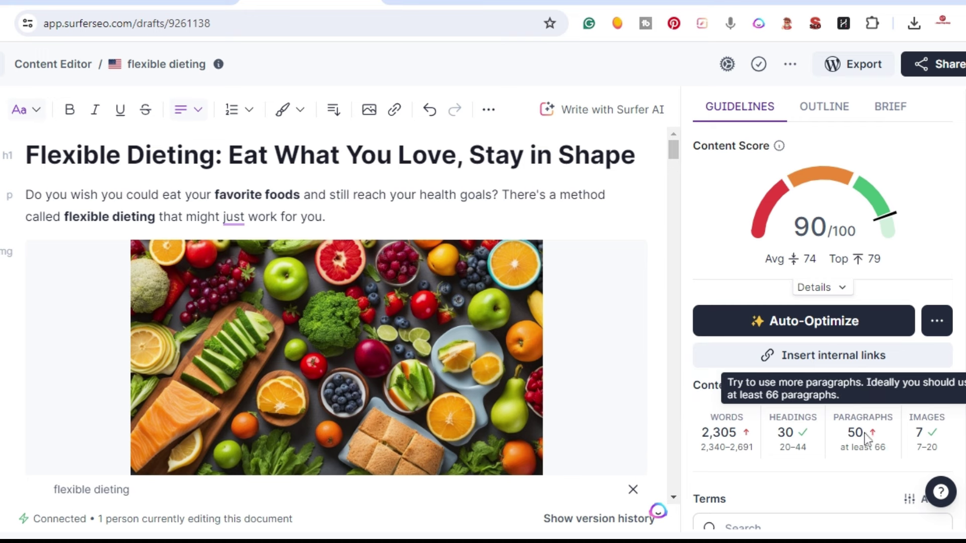
pyautogui.moveTo(927, 439)
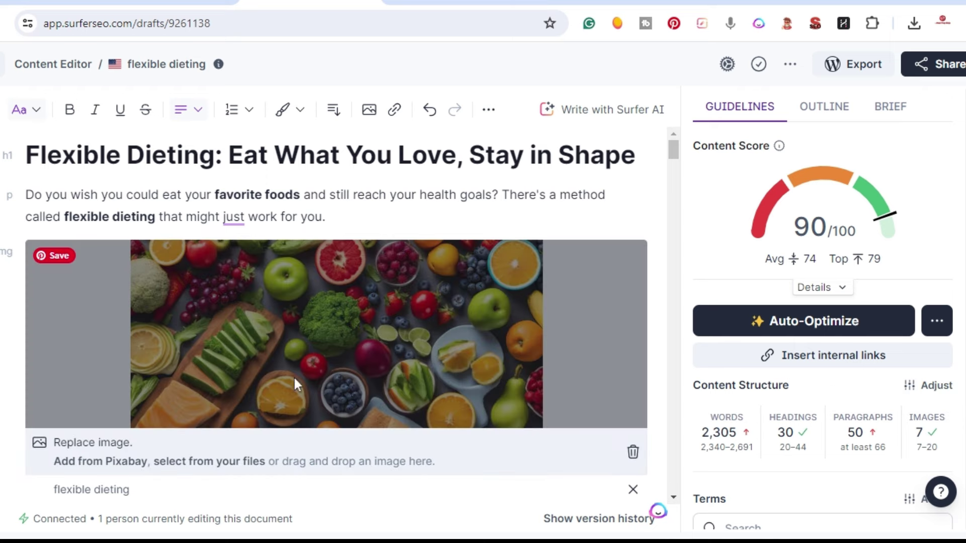
# - Examine the pasted article's opening images, its usage of suggested terms and the explanation of the Content Score
pyautogui.moveTo(125, 283)
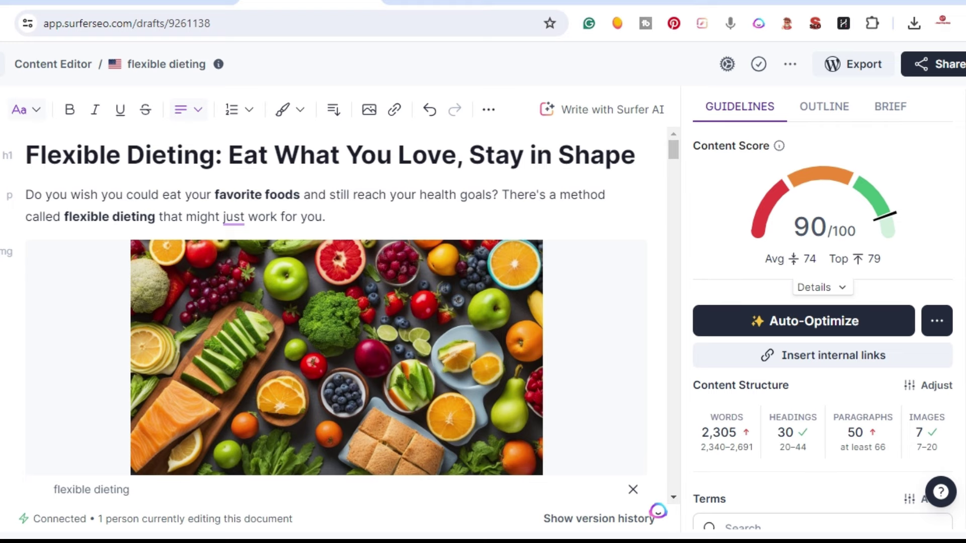
pyautogui.scroll(-15, 616, 182)
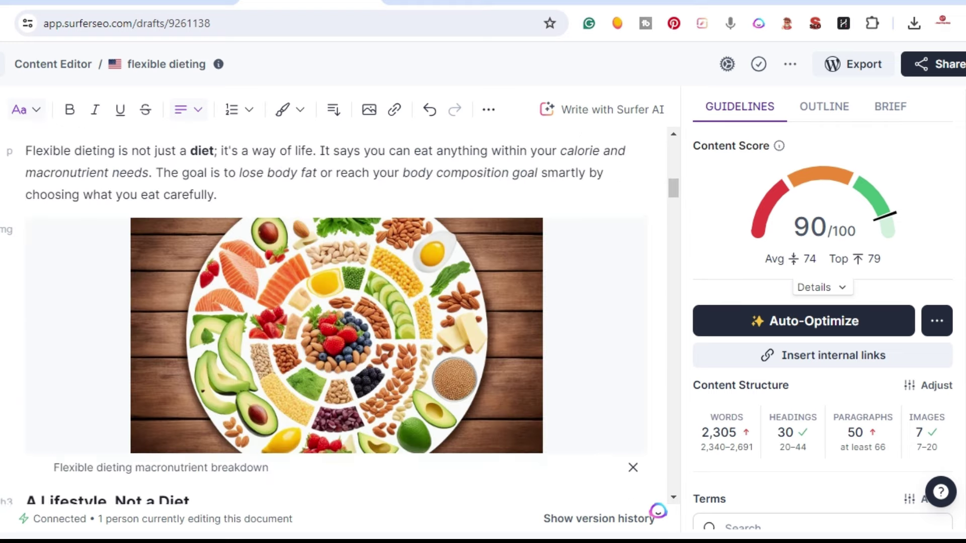
pyautogui.scroll(-2, 336, 322)
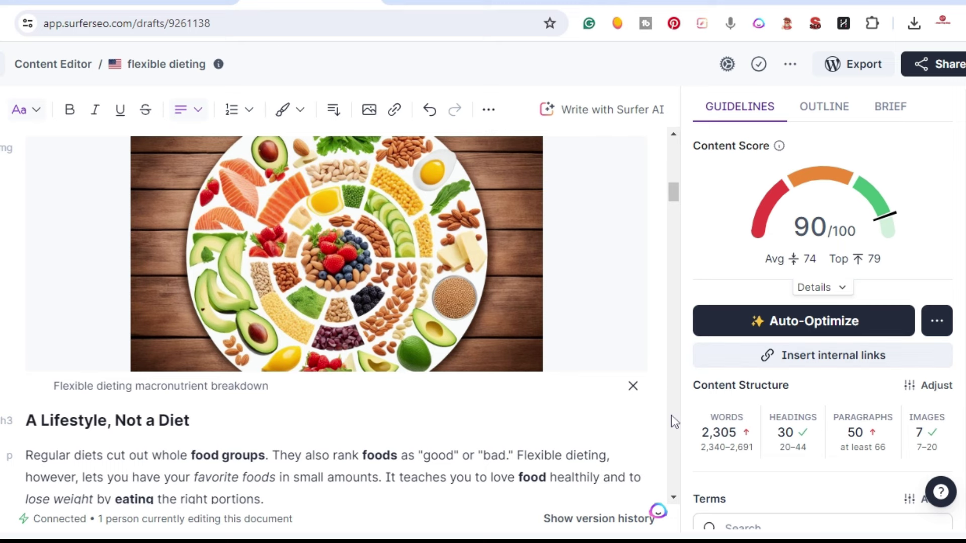
pyautogui.scroll(-6, 823, 322)
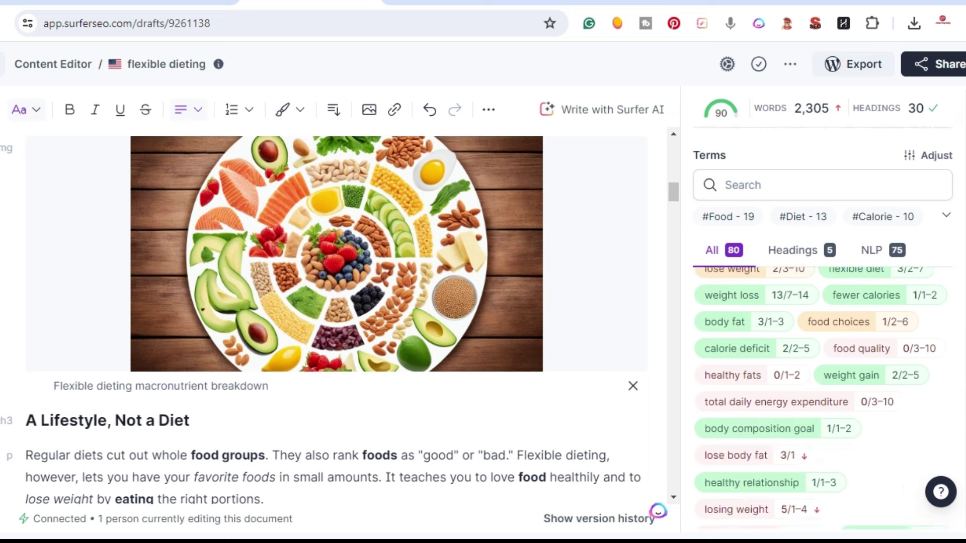
pyautogui.scroll(2, 745, 361)
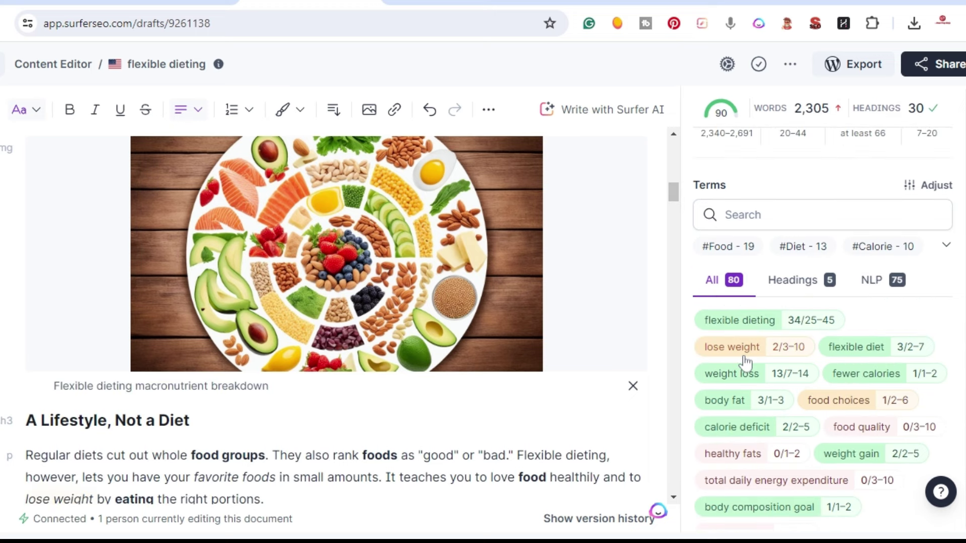
pyautogui.scroll(-10, 745, 361)
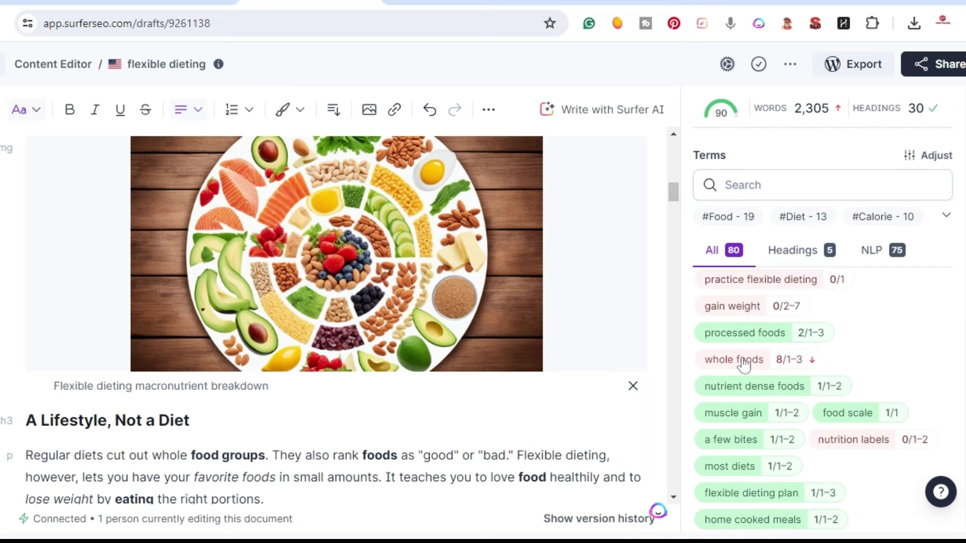
pyautogui.scroll(-10, 744, 364)
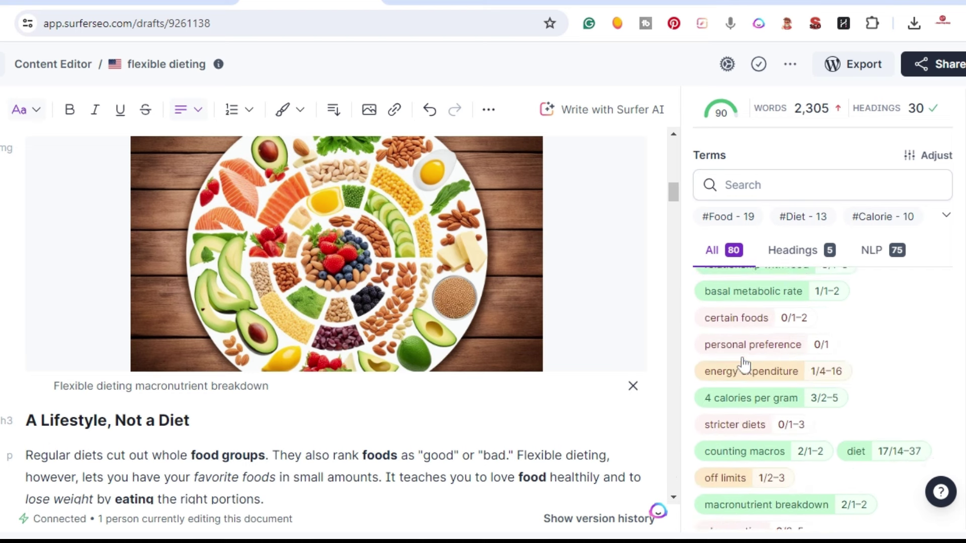
pyautogui.scroll(-5, 744, 364)
pyautogui.scroll(20, 744, 366)
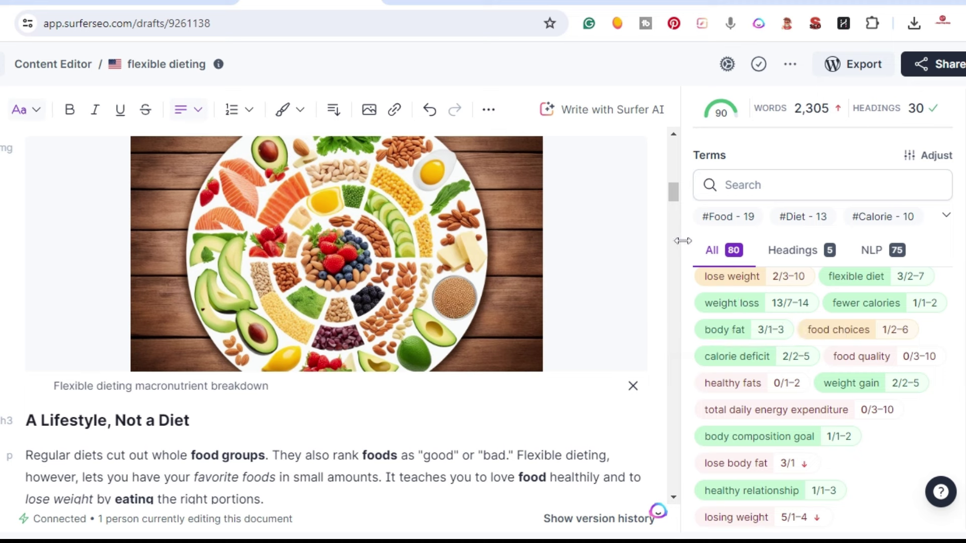
pyautogui.scroll(5, 806, 199)
pyautogui.moveTo(779, 146)
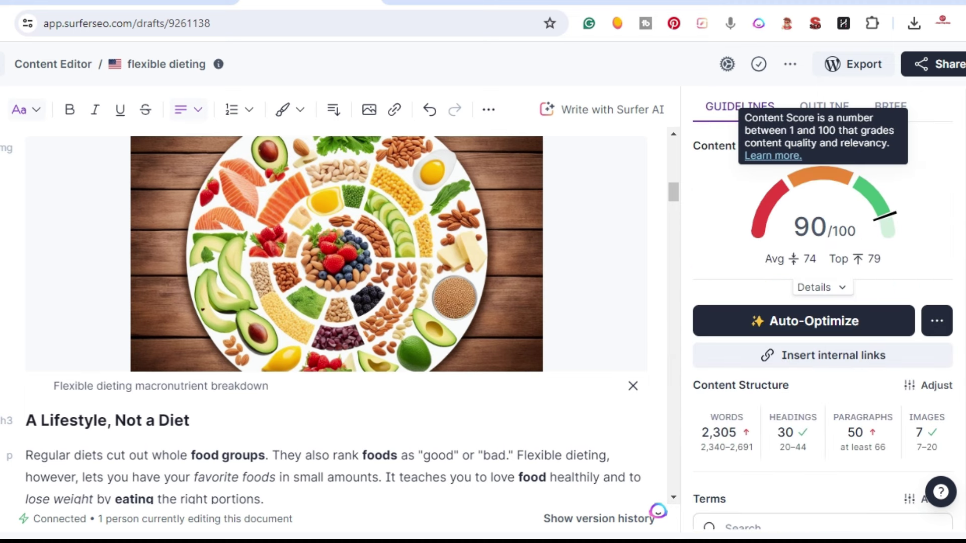
# - Review Surfer AI's suggested flexible dieting outline through its final section and start writing the article from it
pyautogui.click(476, 6)
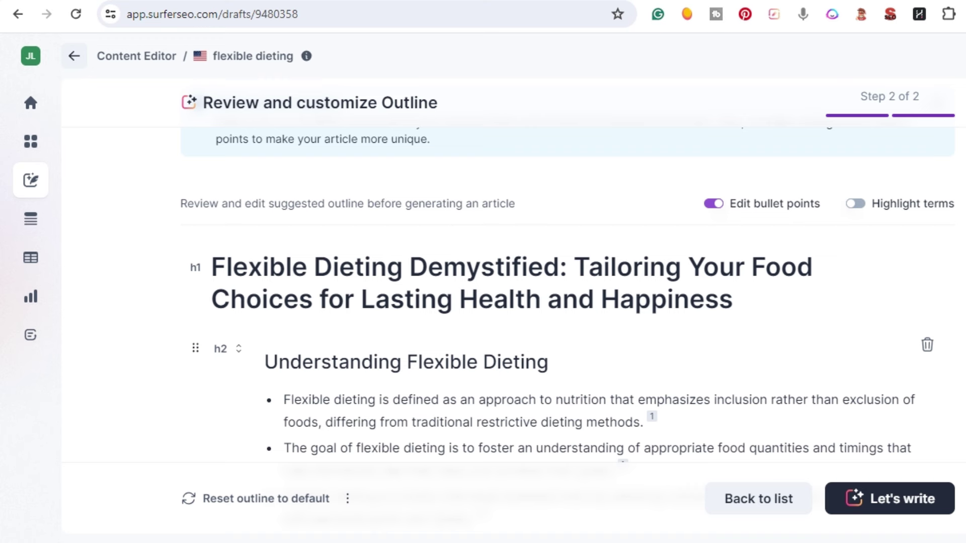
pyautogui.scroll(-3, 567, 282)
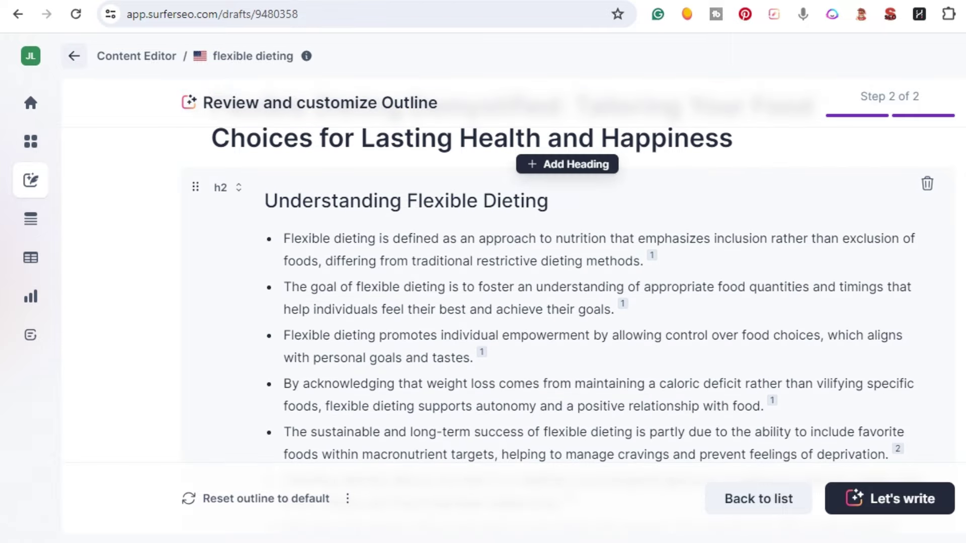
pyautogui.scroll(-3, 567, 282)
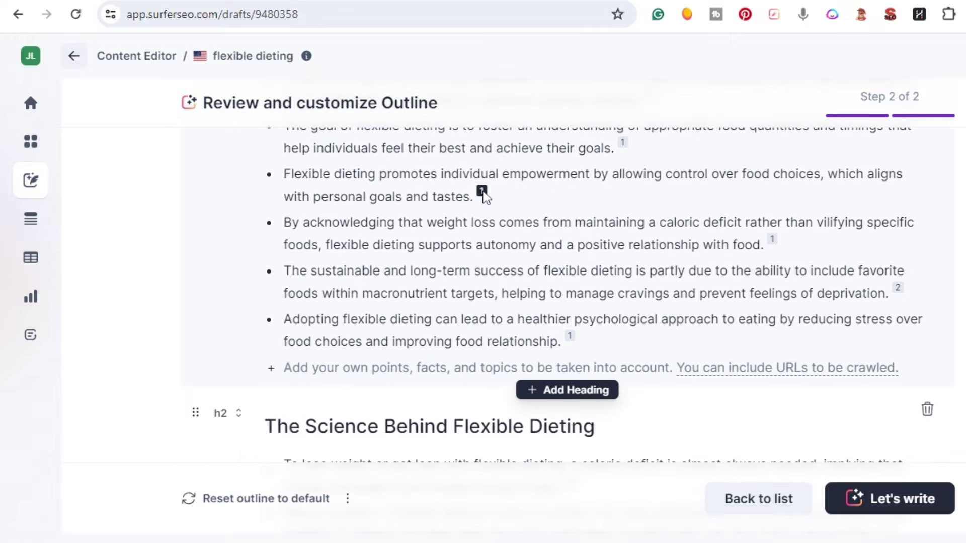
pyautogui.moveTo(483, 193)
pyautogui.scroll(-5, 484, 193)
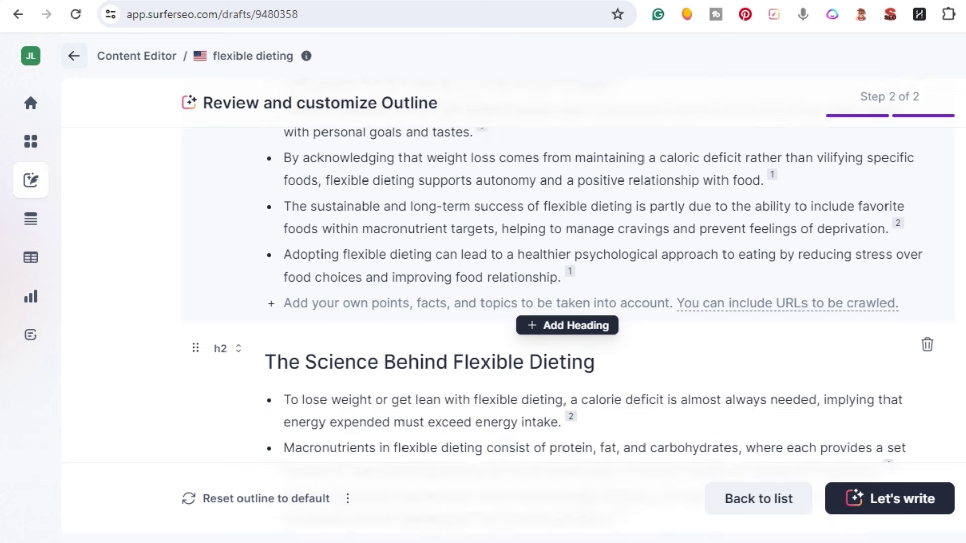
pyautogui.scroll(-2, 562, 269)
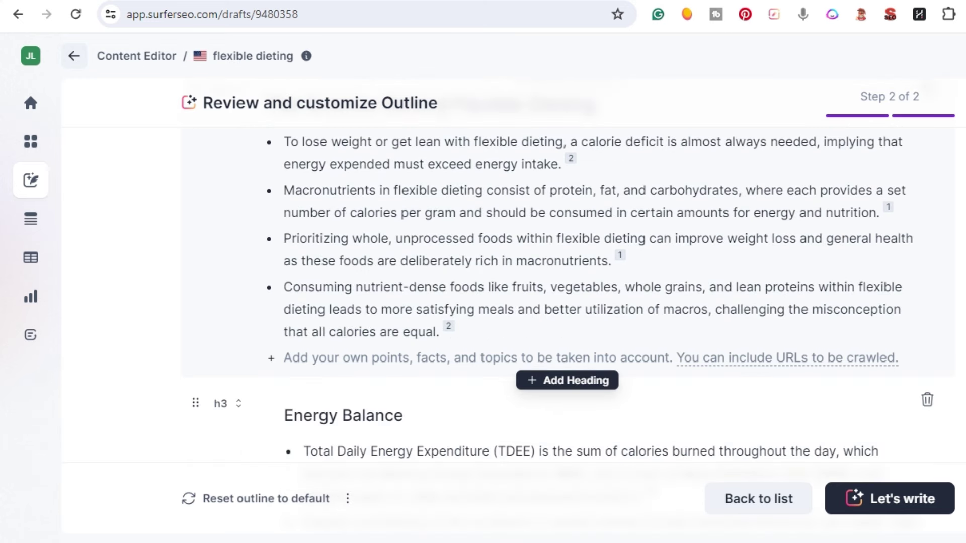
pyautogui.scroll(-13, 567, 291)
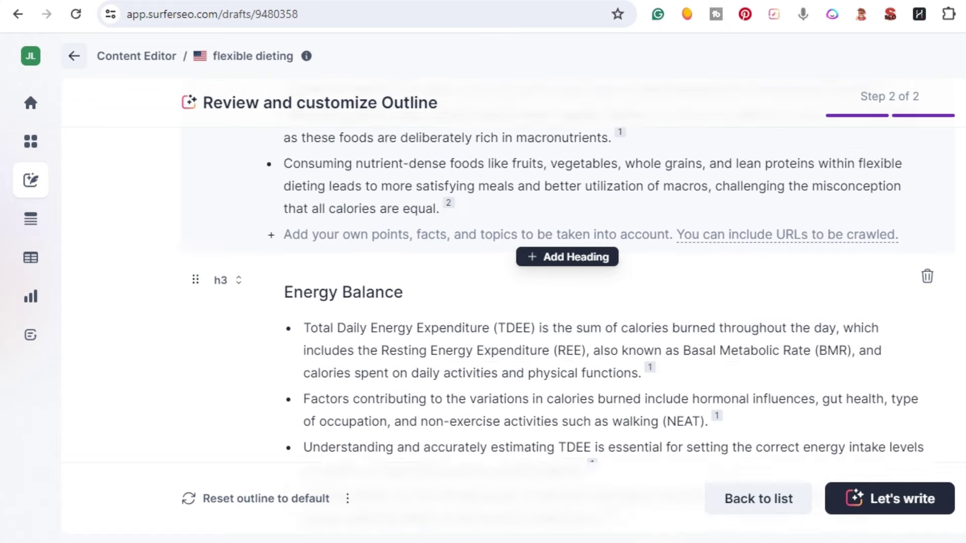
pyautogui.scroll(-13, 563, 272)
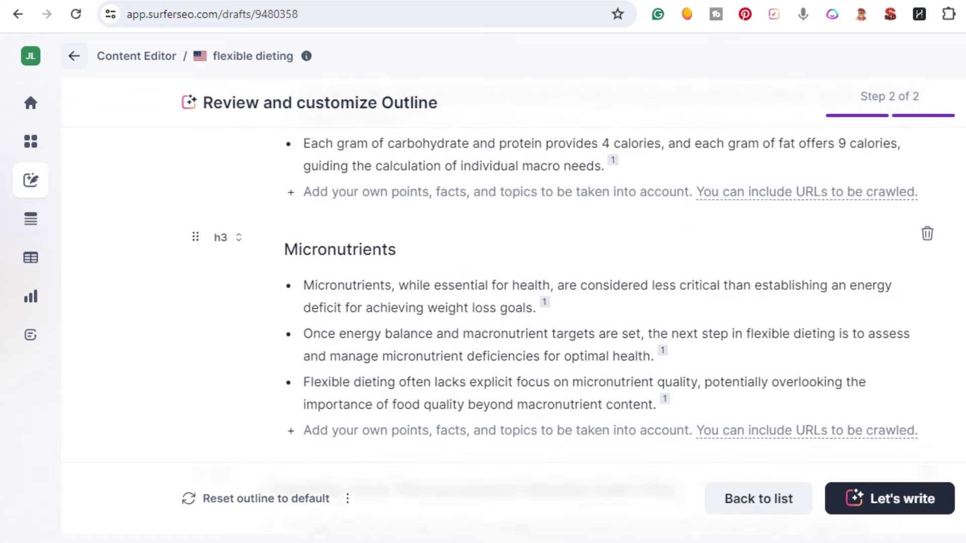
pyautogui.scroll(-13, 562, 272)
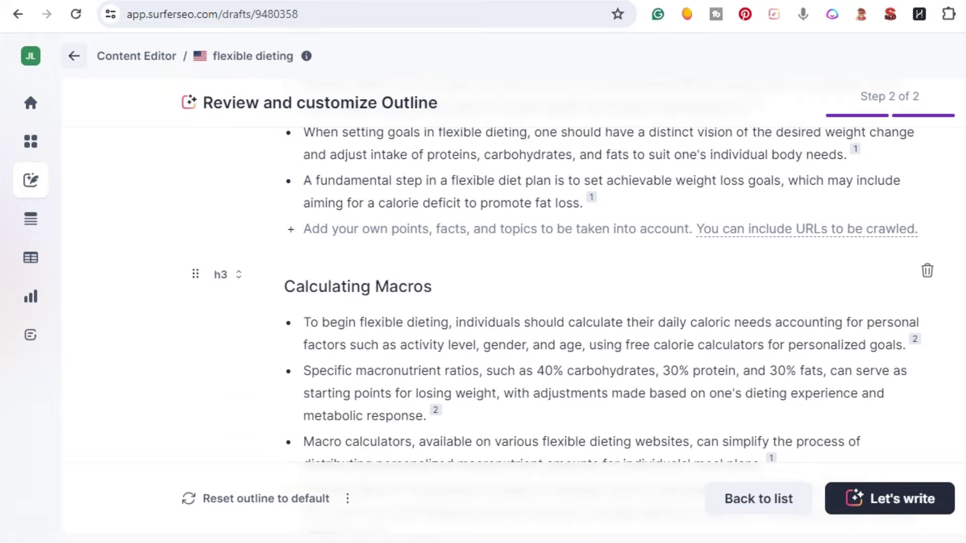
pyautogui.scroll(-10, 563, 272)
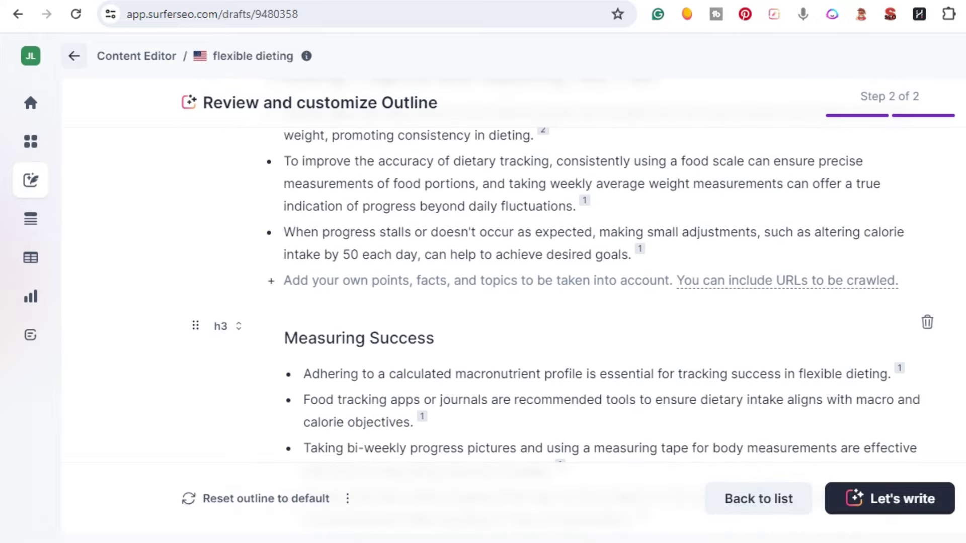
pyautogui.scroll(-18, 563, 272)
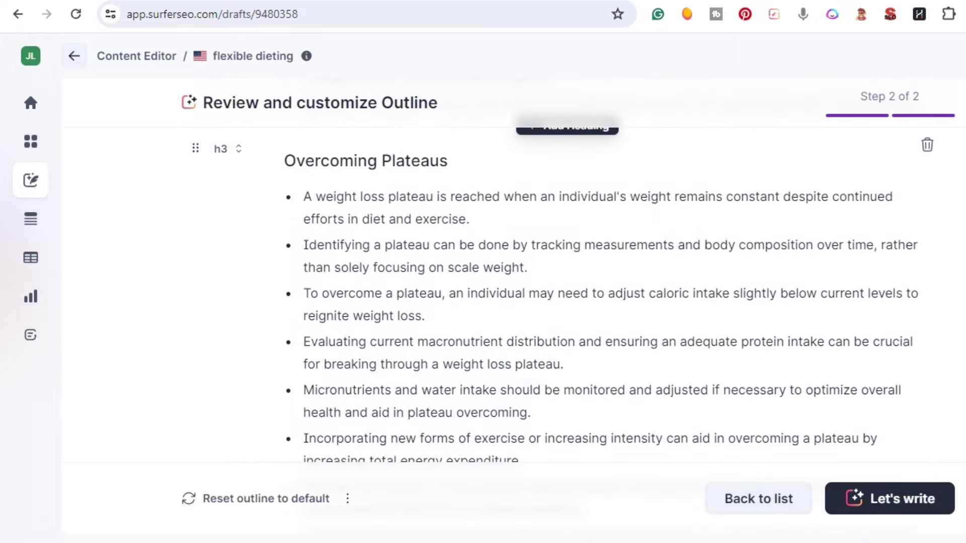
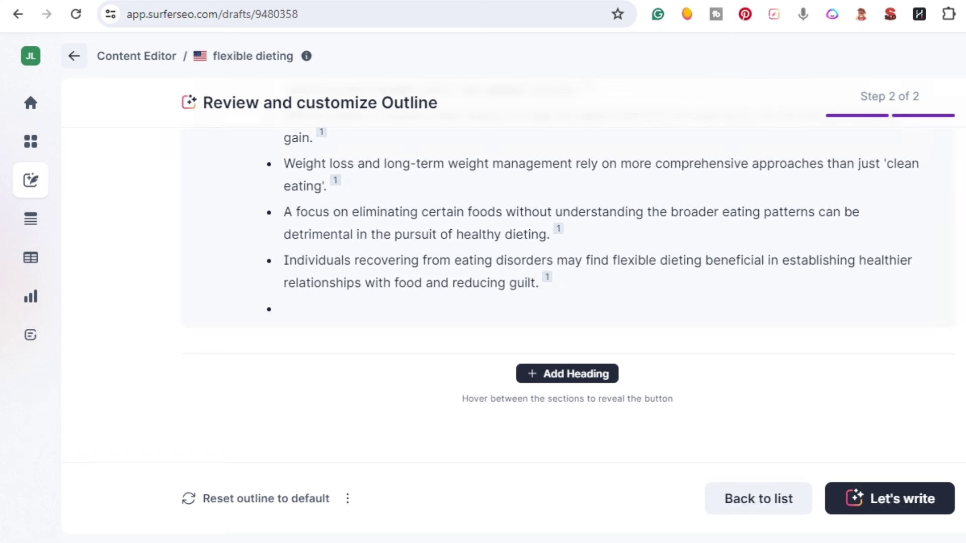
pyautogui.click(893, 505)
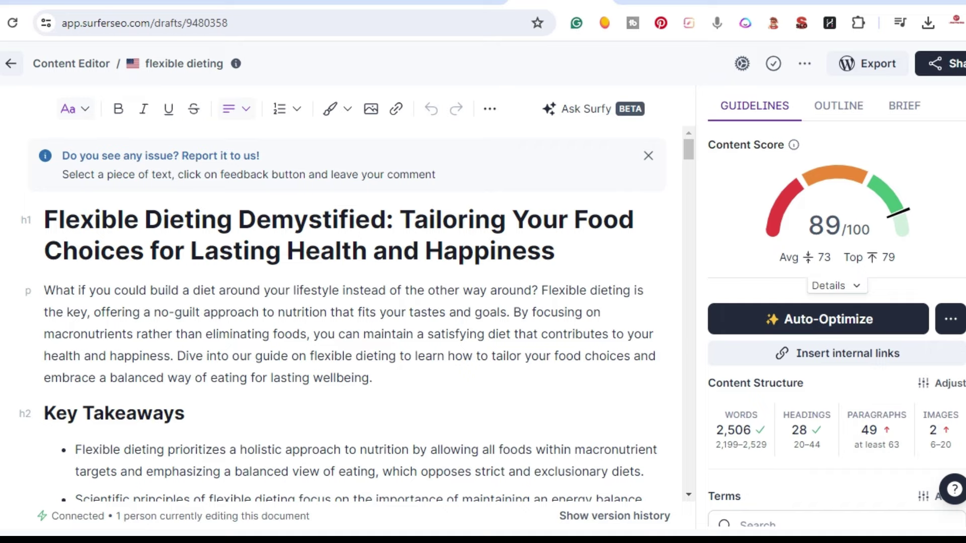
# - Compare the Content Score and content structure of the Surfer AI article with those of the pasted SEOWriting.ai article
pyautogui.moveTo(793, 145)
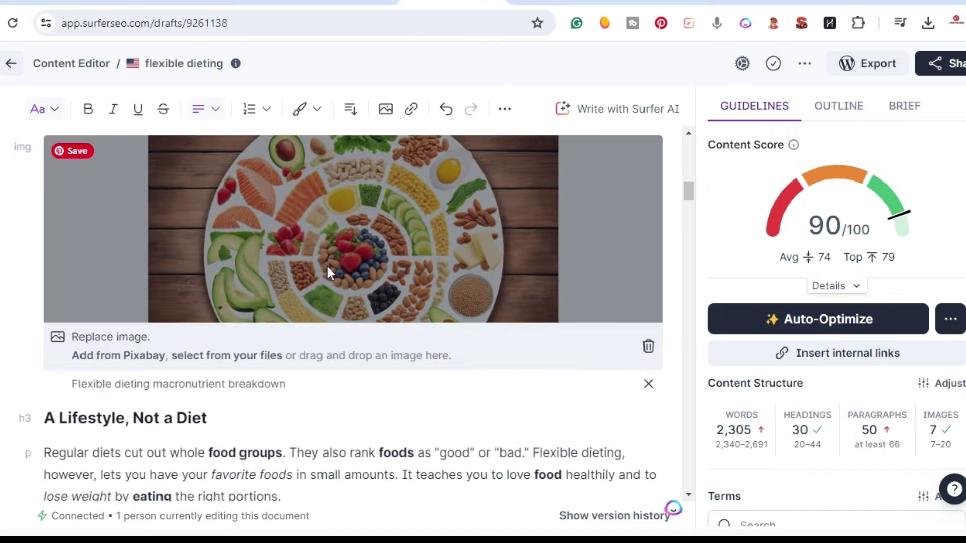
pyautogui.scroll(5, 327, 271)
pyautogui.scroll(5, 323, 273)
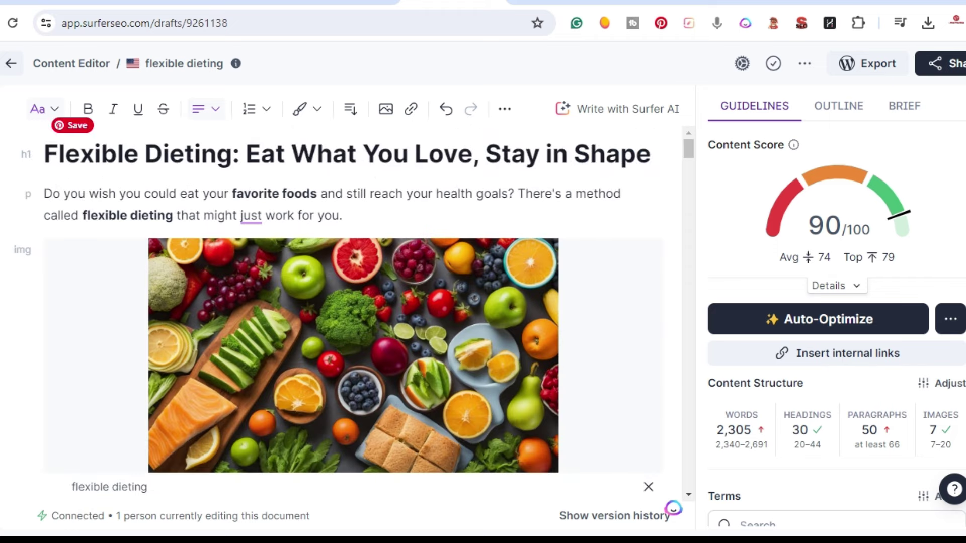
pyautogui.moveTo(794, 216)
pyautogui.click(508, 7)
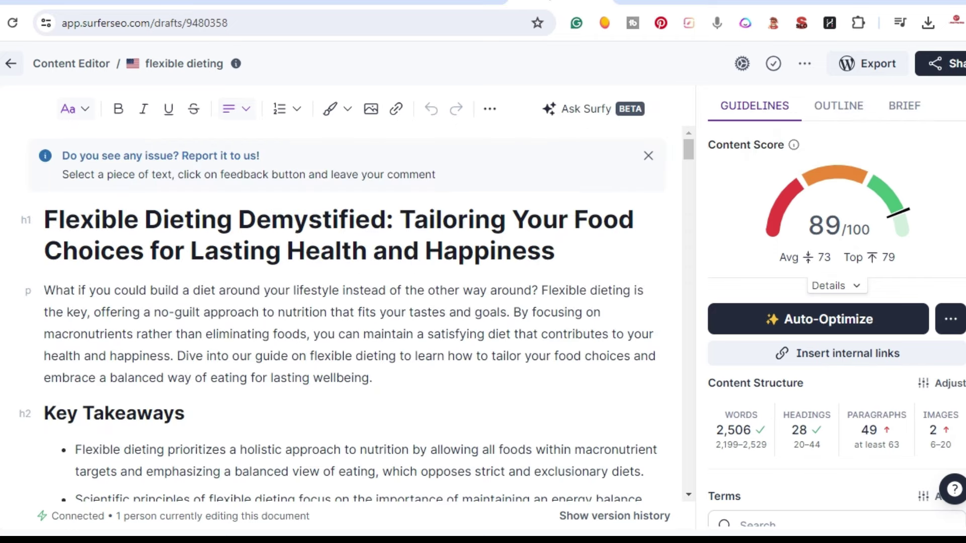
pyautogui.moveTo(857, 168)
pyautogui.moveTo(734, 429)
# - Review the Surfer AI article's text and images from Key Takeaways through Meal Planning in Tips for Staying Consistent with Flexible Dieting
pyautogui.scroll(-2, 352, 311)
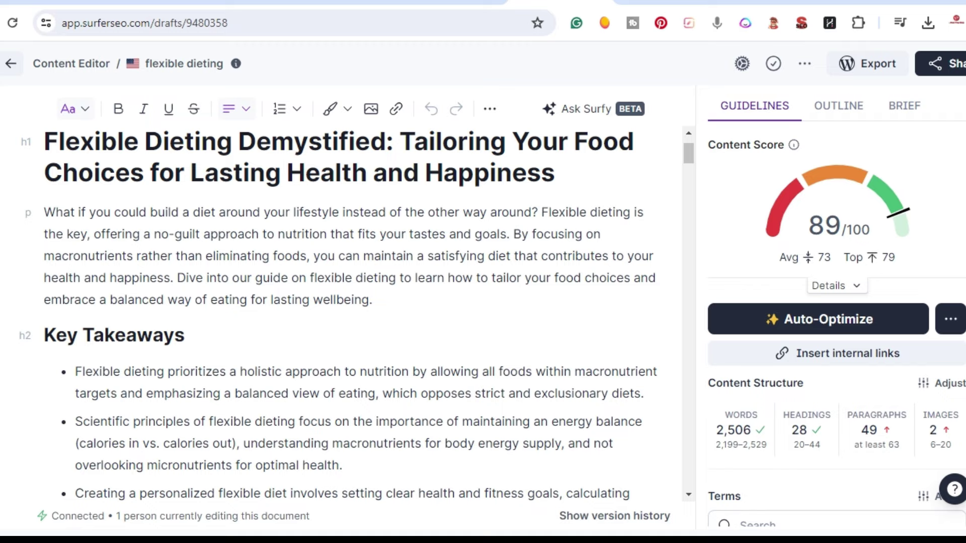
pyautogui.scroll(-10, 352, 312)
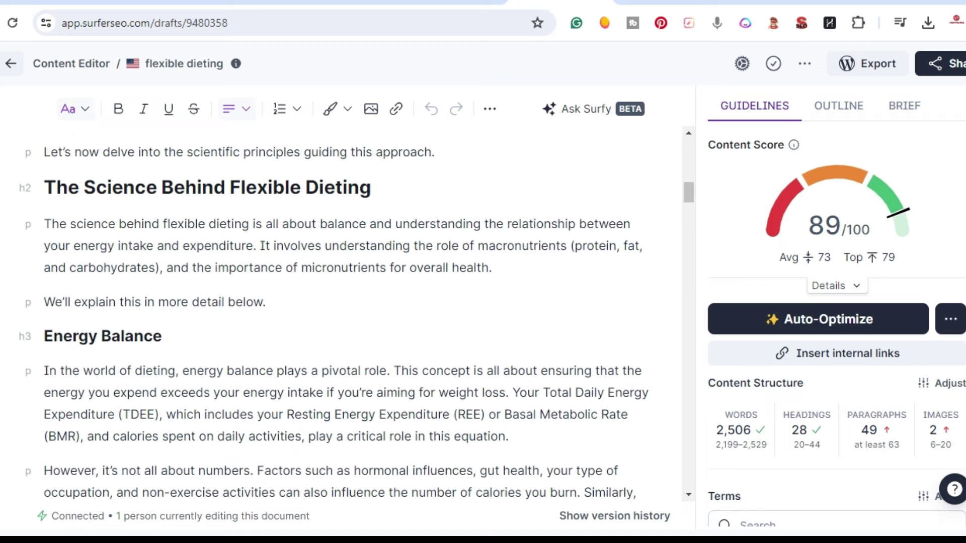
pyautogui.scroll(-6, 352, 311)
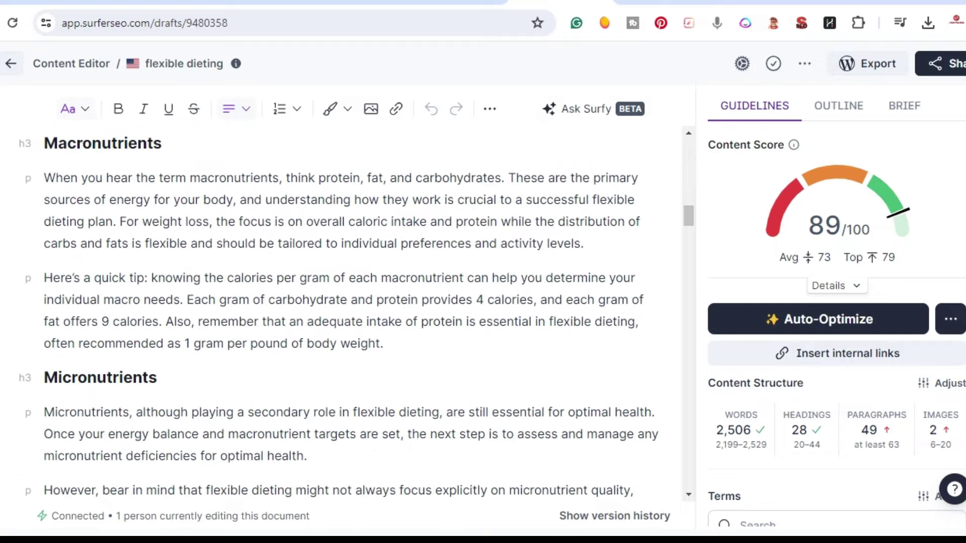
pyautogui.scroll(-5, 93, 330)
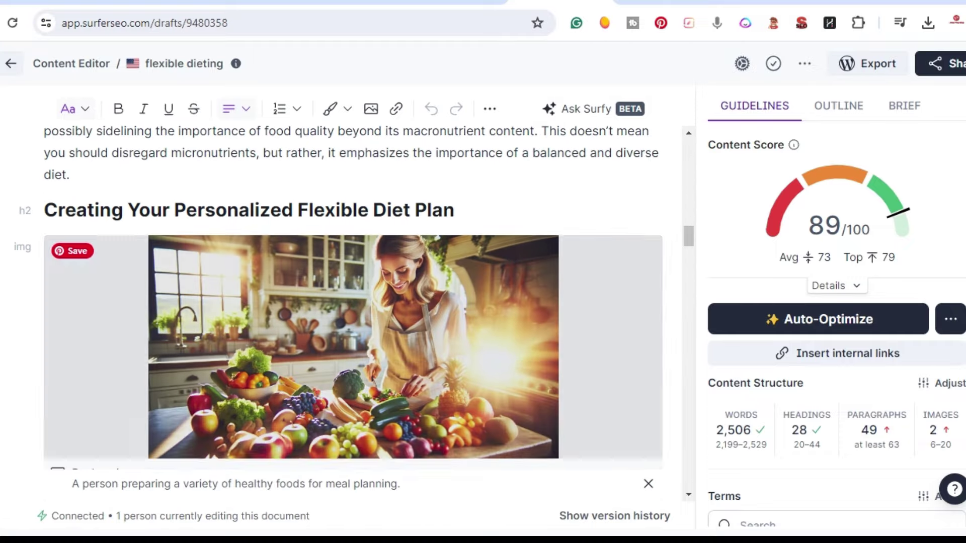
pyautogui.click(536, 289)
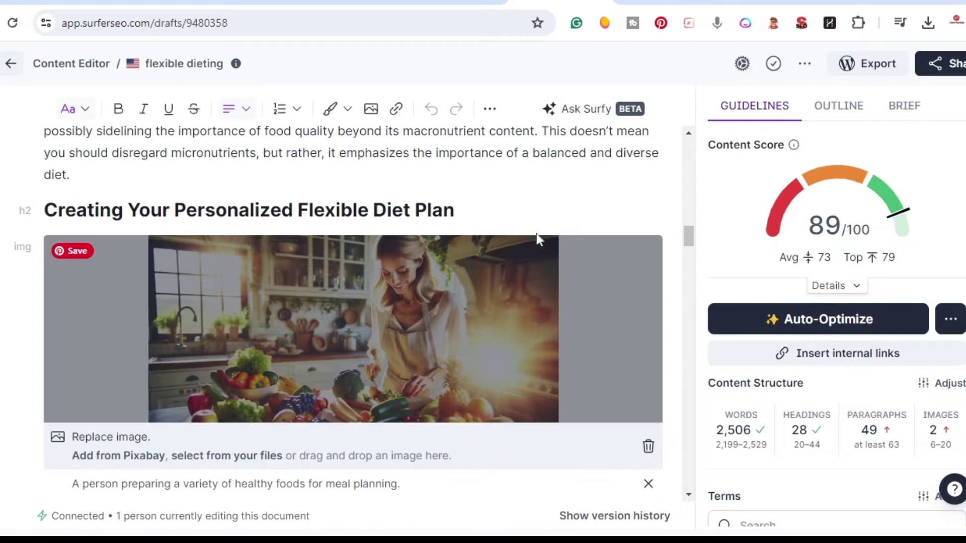
pyautogui.press('Escape')
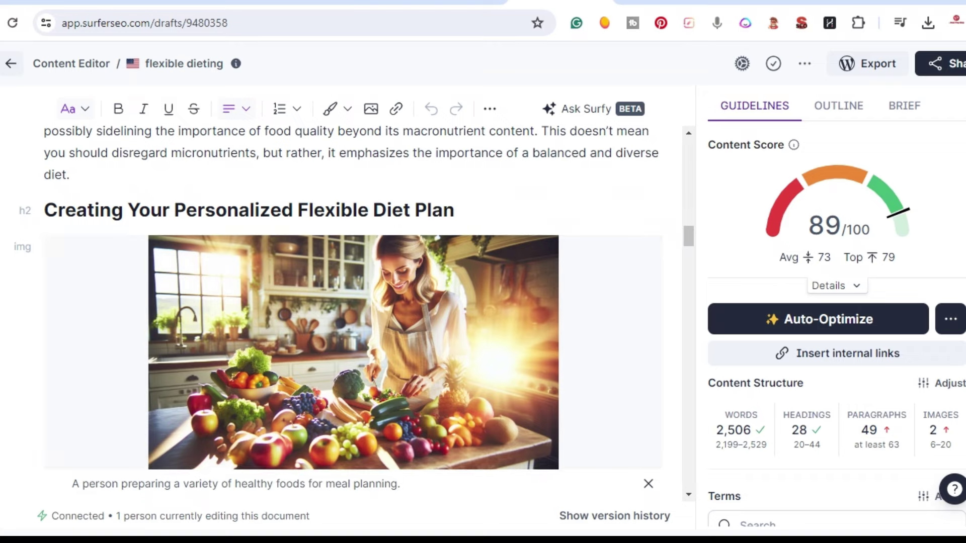
pyautogui.scroll(-15, 352, 310)
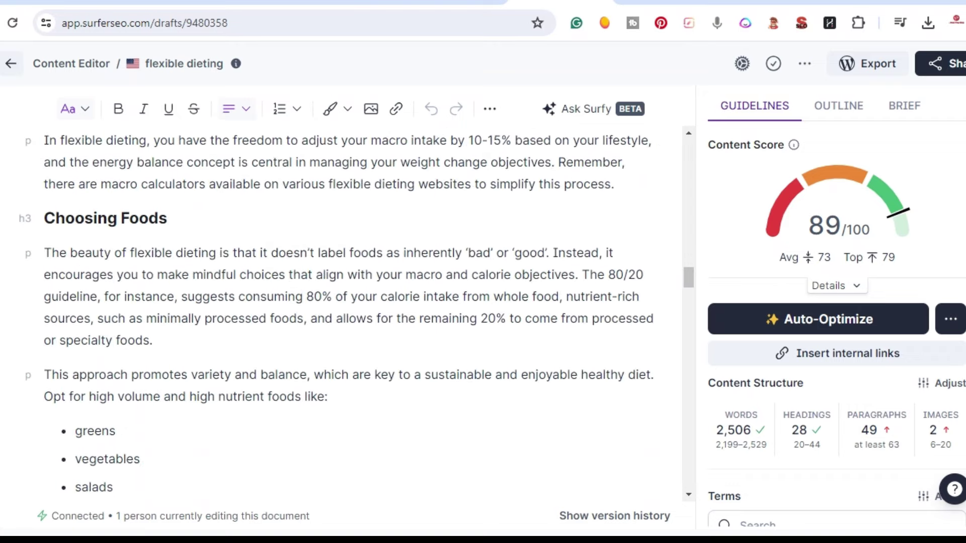
pyautogui.scroll(-15, 356, 314)
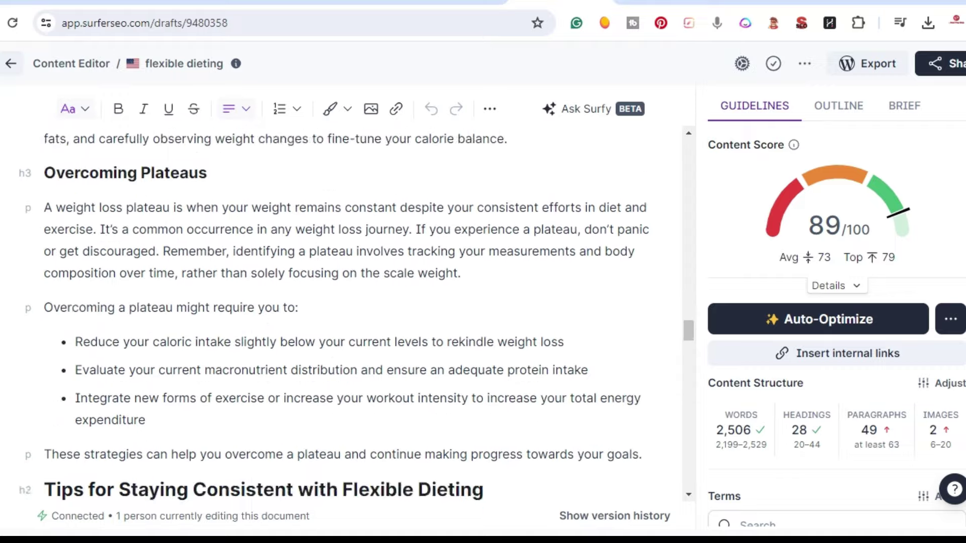
pyautogui.scroll(-5, 352, 310)
pyautogui.scroll(-5, 294, 286)
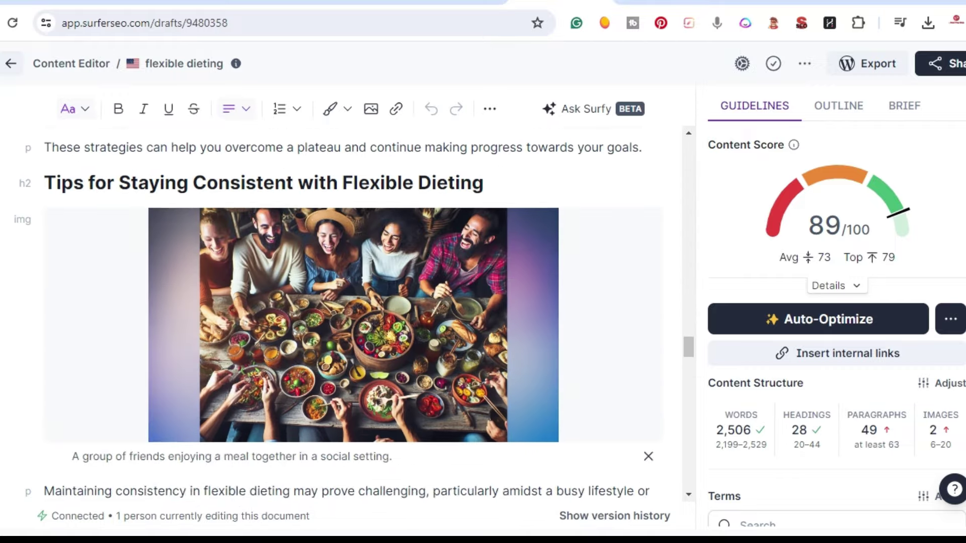
pyautogui.scroll(5, 294, 286)
pyautogui.click(295, 285)
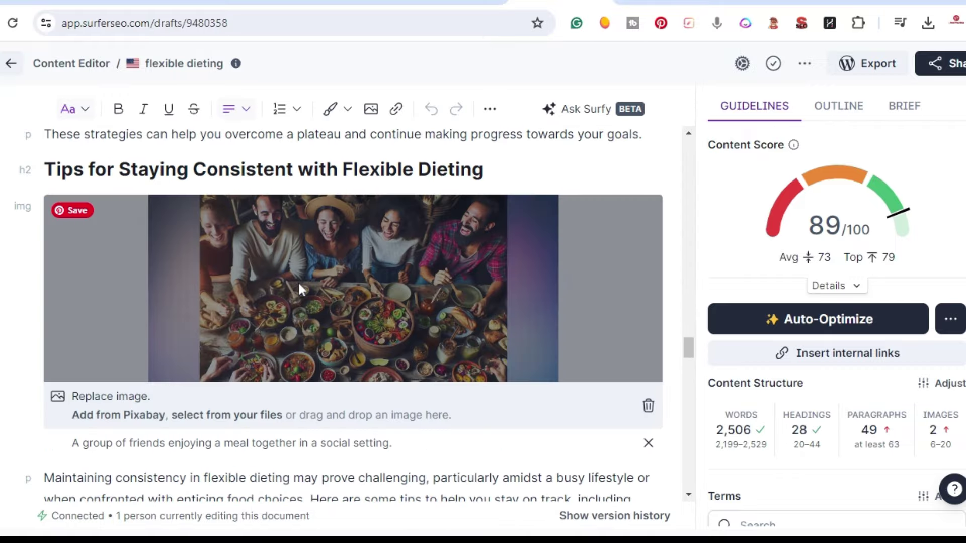
pyautogui.scroll(-5, 298, 287)
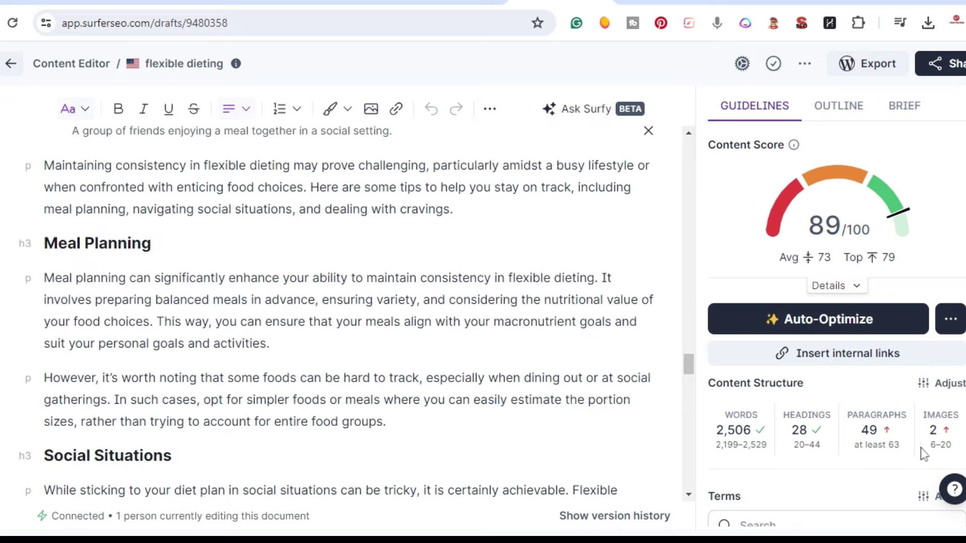
# - Review the rest of the Surfer AI article from Social Situations through the Summary and Frequently Asked Questions, checking its image count and Content Score
pyautogui.moveTo(933, 453)
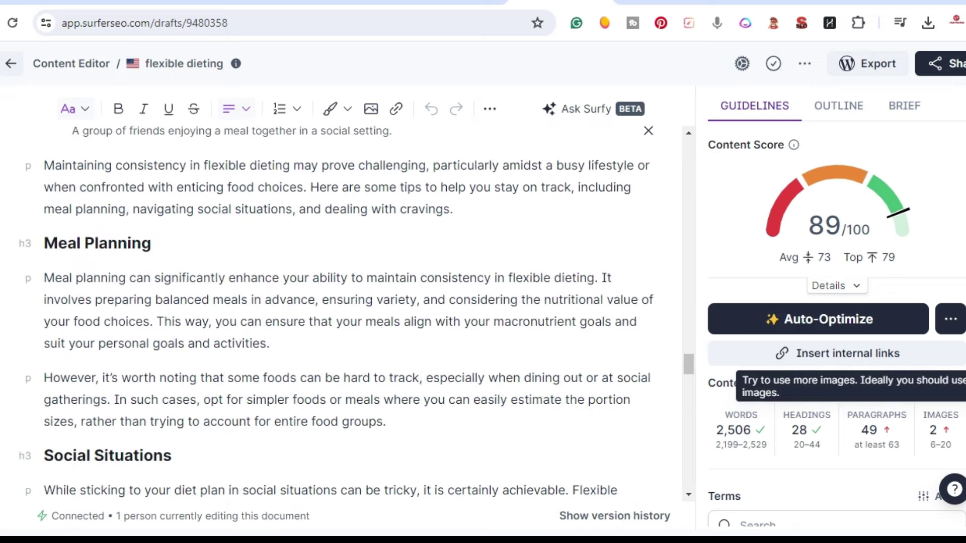
pyautogui.scroll(-6, 352, 312)
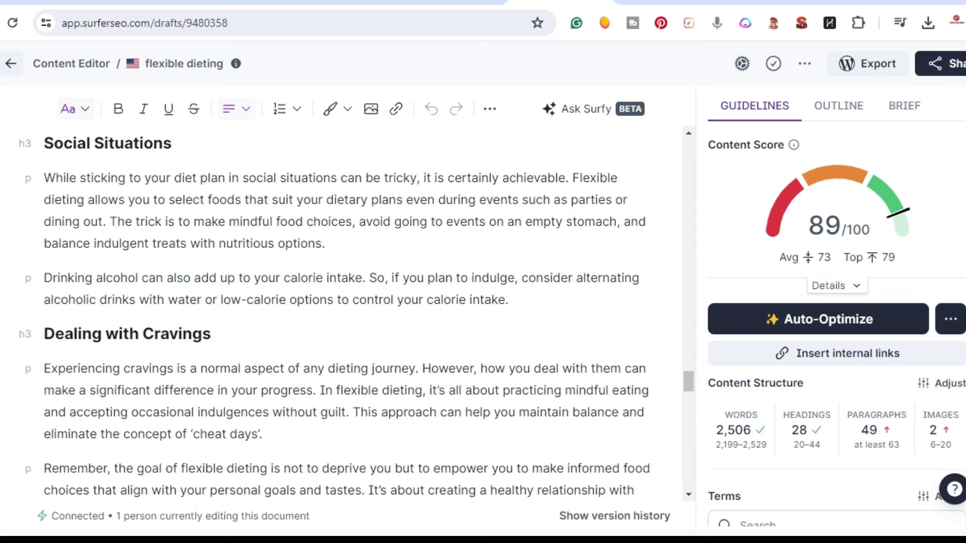
pyautogui.moveTo(793, 145)
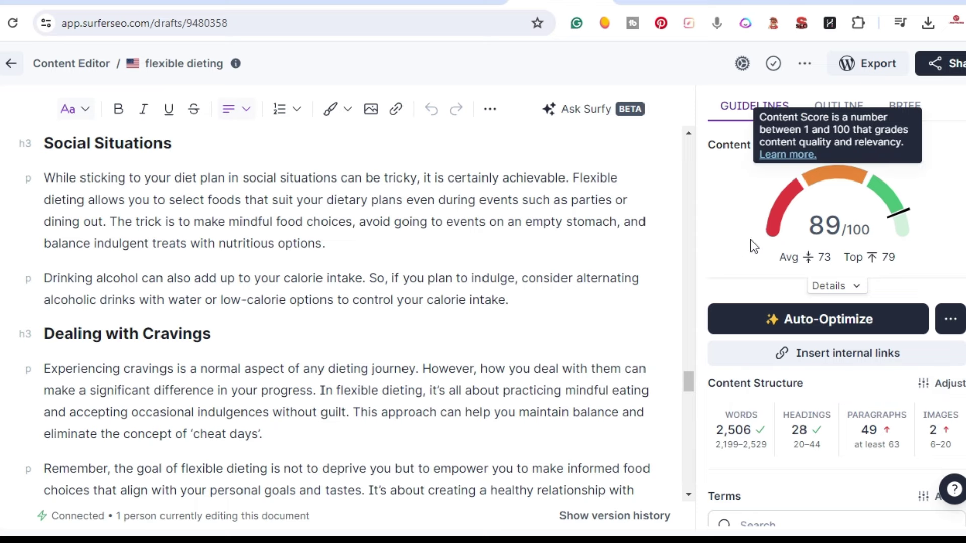
pyautogui.scroll(-3, 723, 244)
pyautogui.scroll(-10, 352, 311)
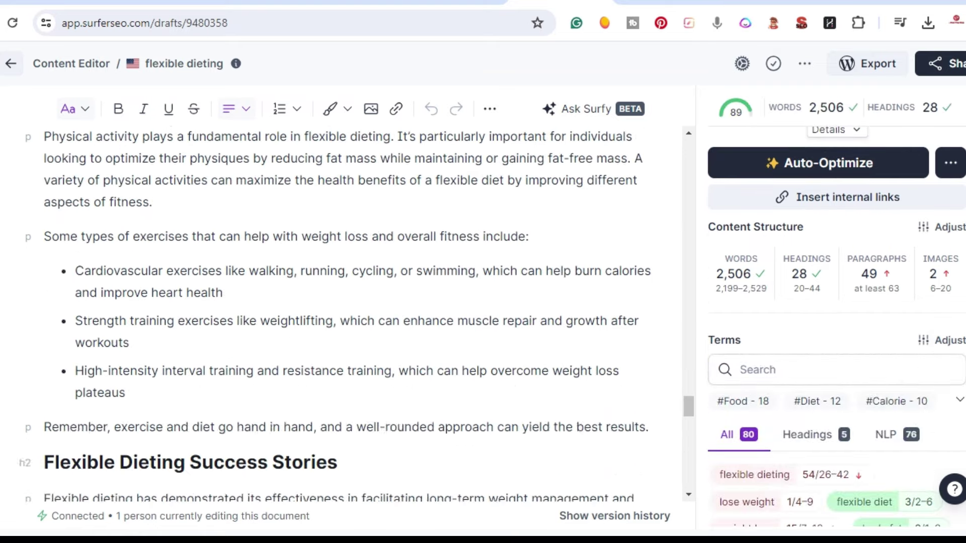
pyautogui.scroll(-15, 352, 312)
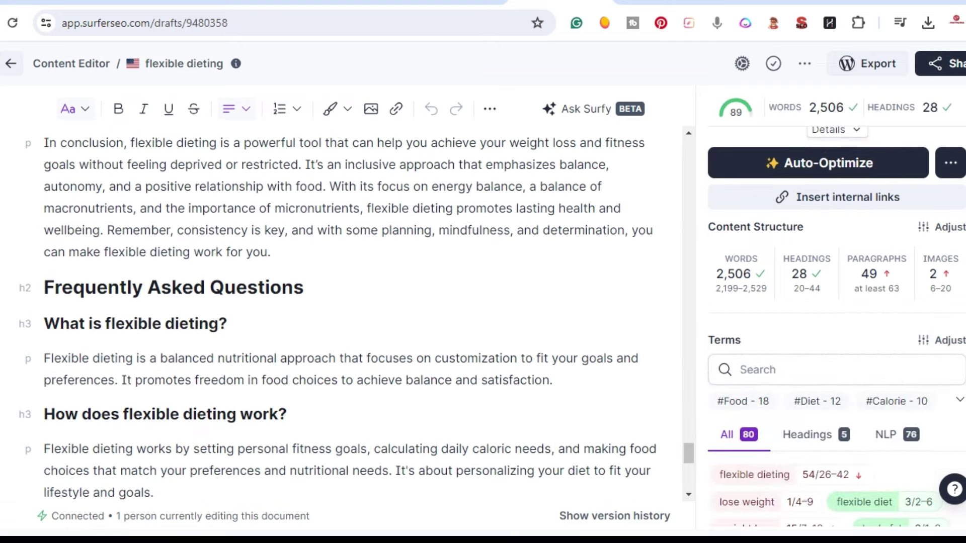
pyautogui.scroll(-1, 352, 312)
pyautogui.scroll(3, 352, 312)
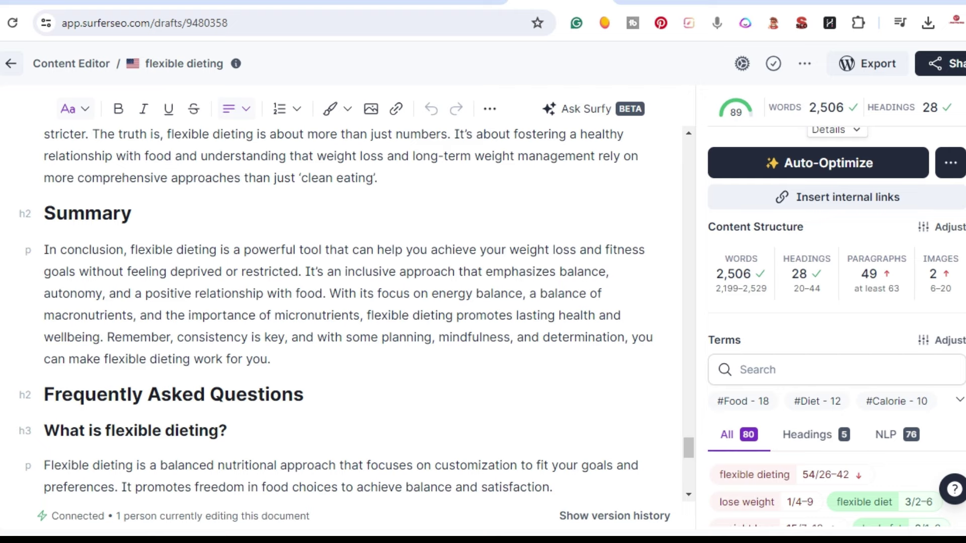
pyautogui.scroll(-3, 352, 311)
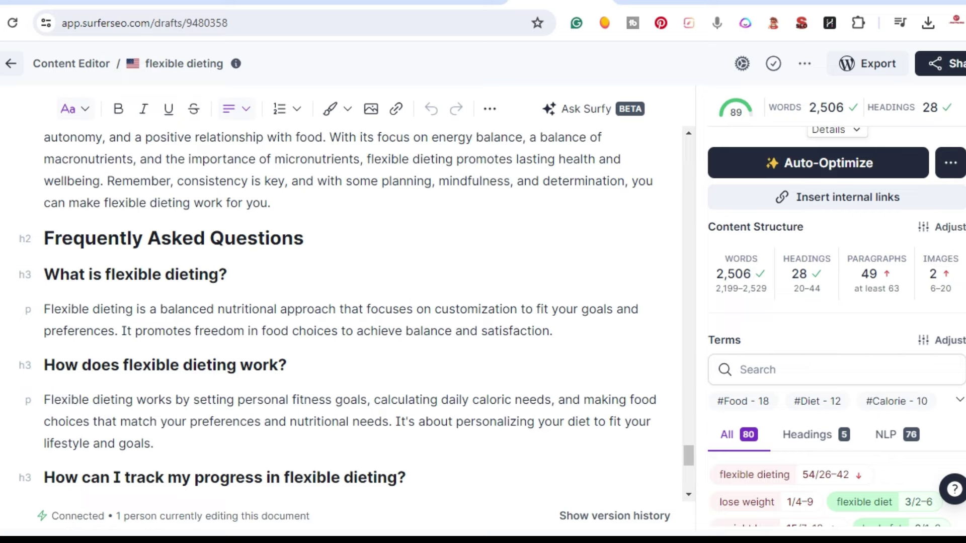
pyautogui.scroll(-8, 352, 312)
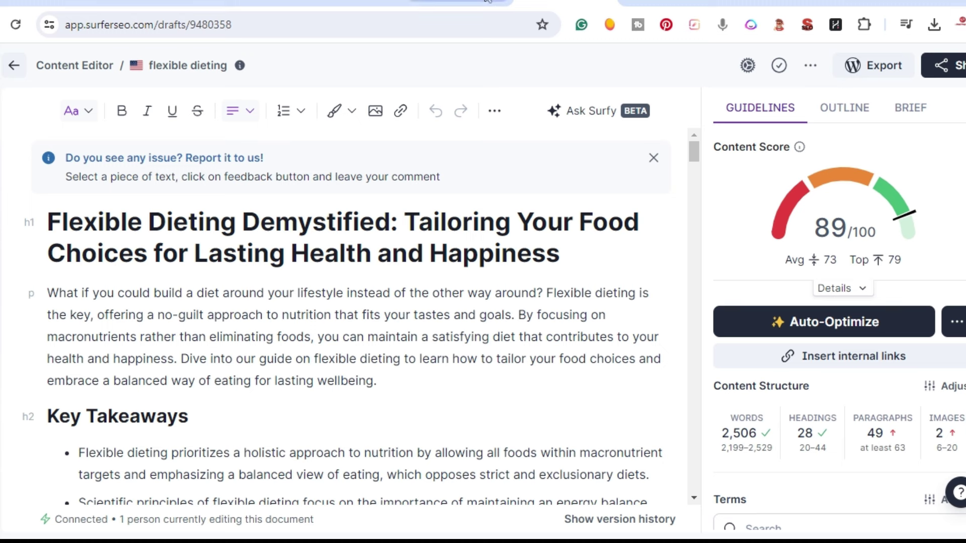
pyautogui.moveTo(800, 147)
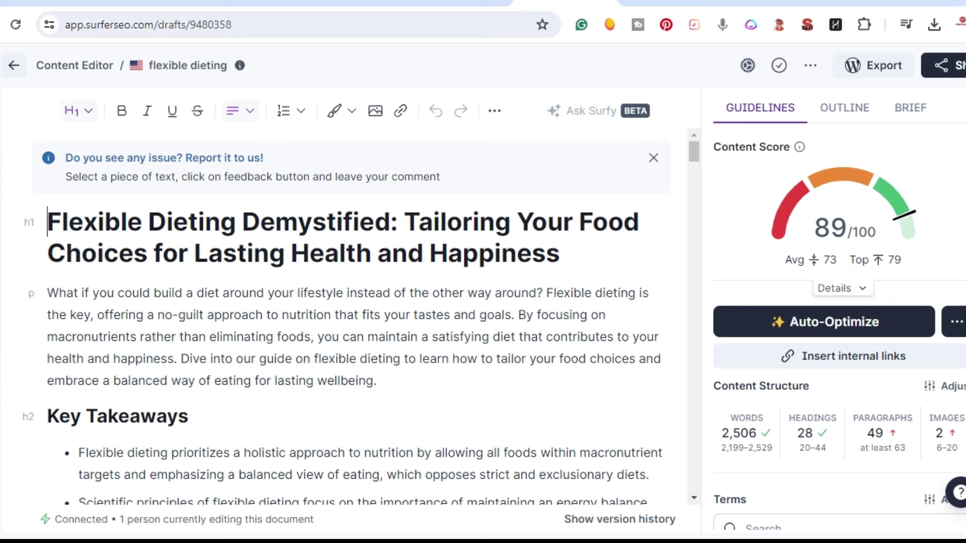
# - Copy the entire Surfer AI article into a new Originality.ai content scan and run AI detection with the plagiarism and readability check
pyautogui.hotkey('ctrl', 'a')
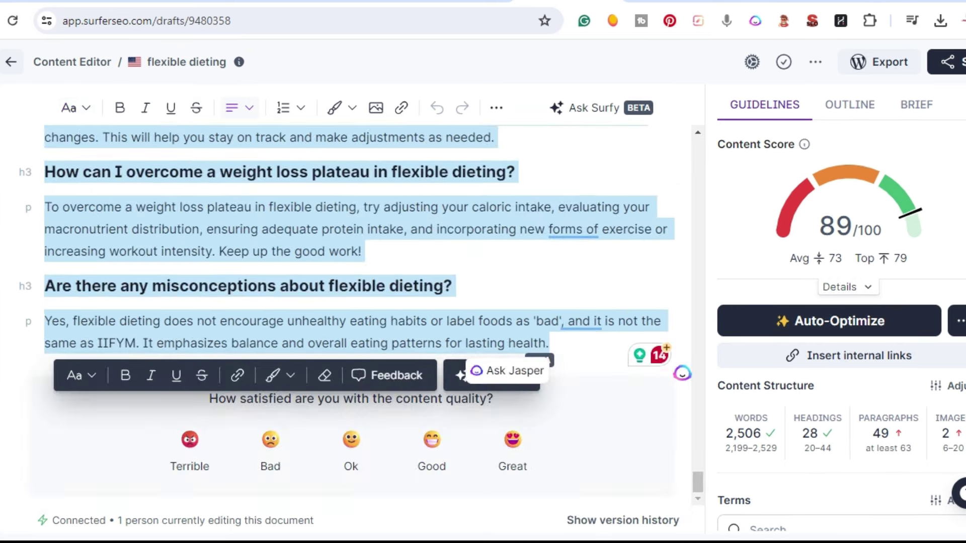
pyautogui.click(149, 3)
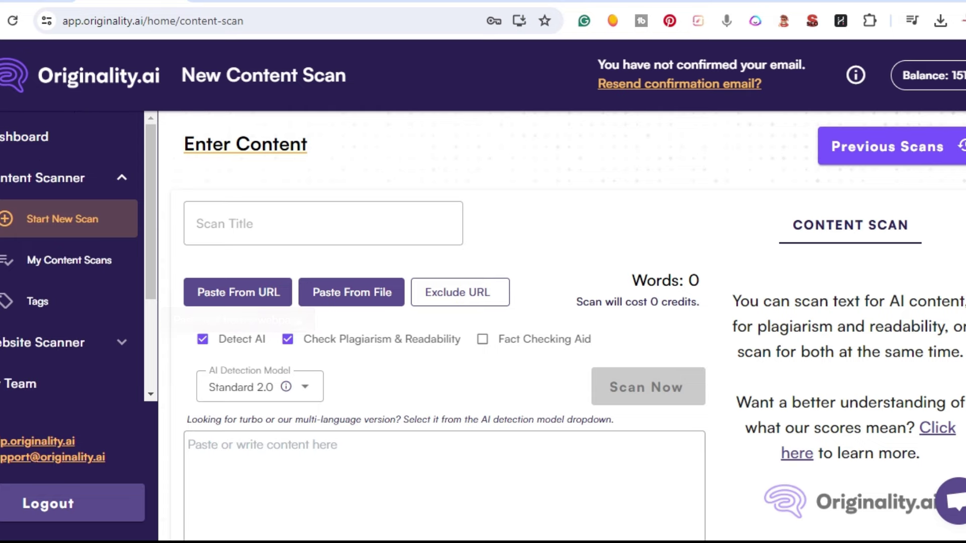
pyautogui.scroll(-3, 261, 302)
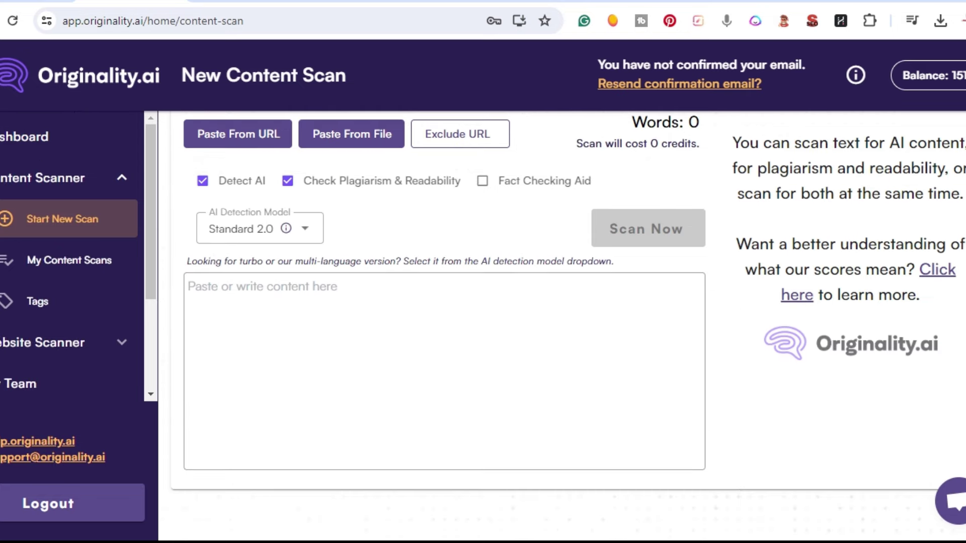
pyautogui.click(252, 321)
pyautogui.hotkey('ctrl', 'v')
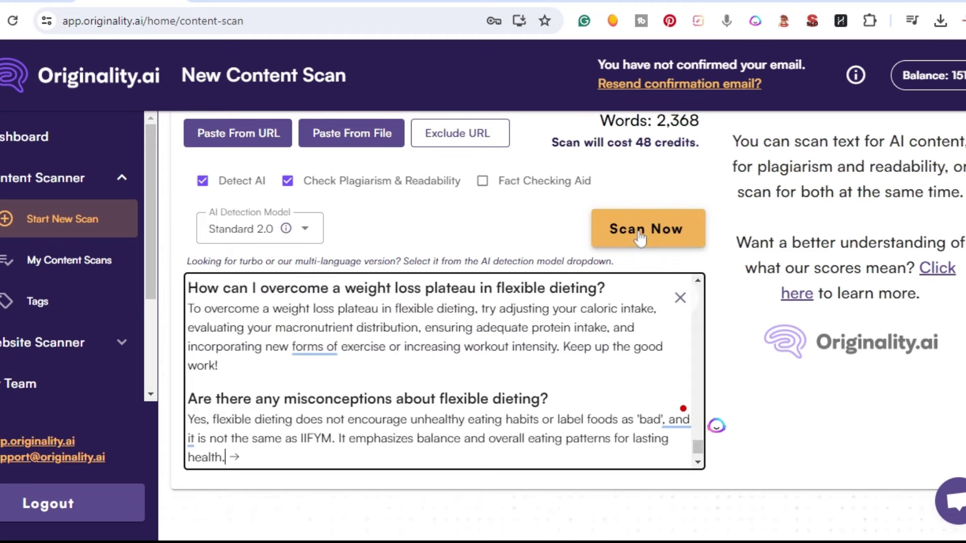
pyautogui.click(639, 237)
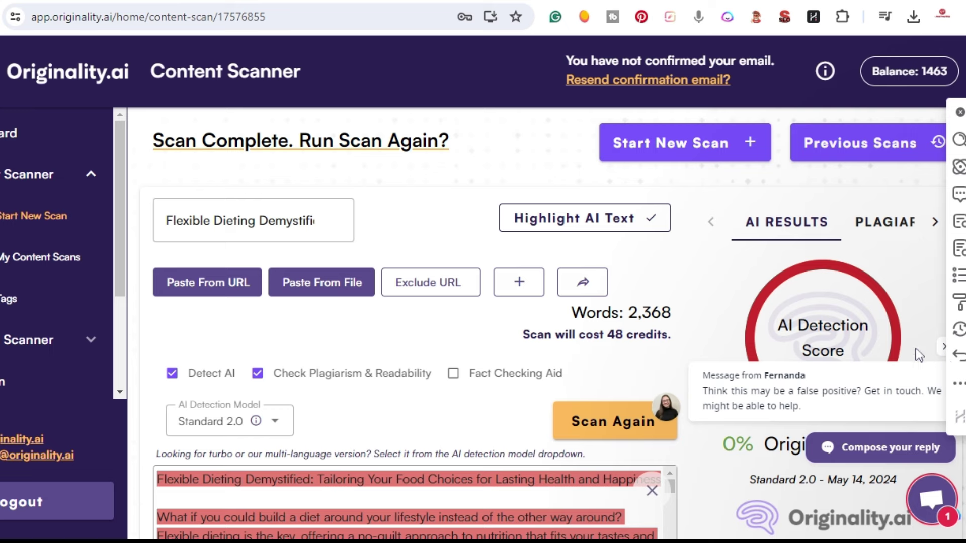
pyautogui.click(944, 347)
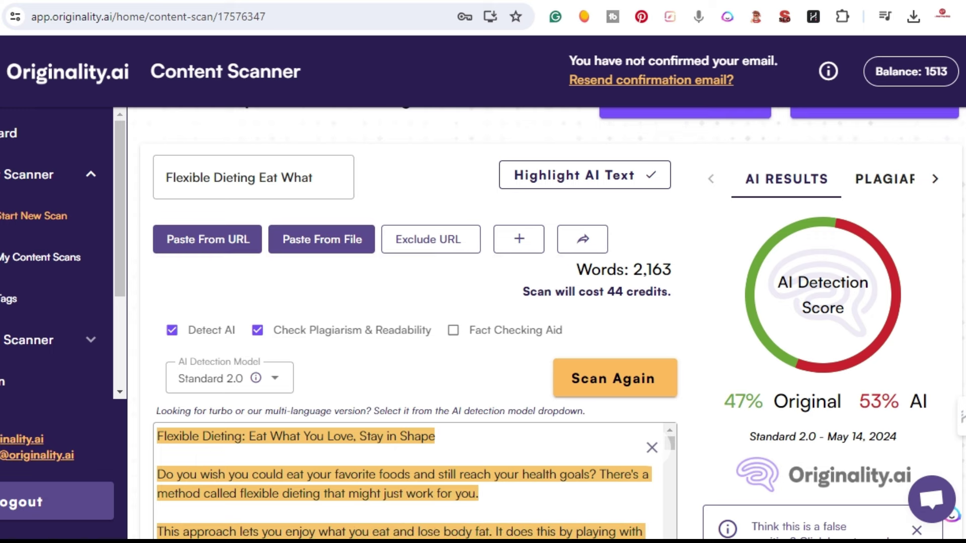
# - Examine the AI detection score, highlighted text and color key for the SEOWriting.ai article's scan, checking it against the original article
pyautogui.scroll(-1, 698, 447)
pyautogui.scroll(-3, 698, 446)
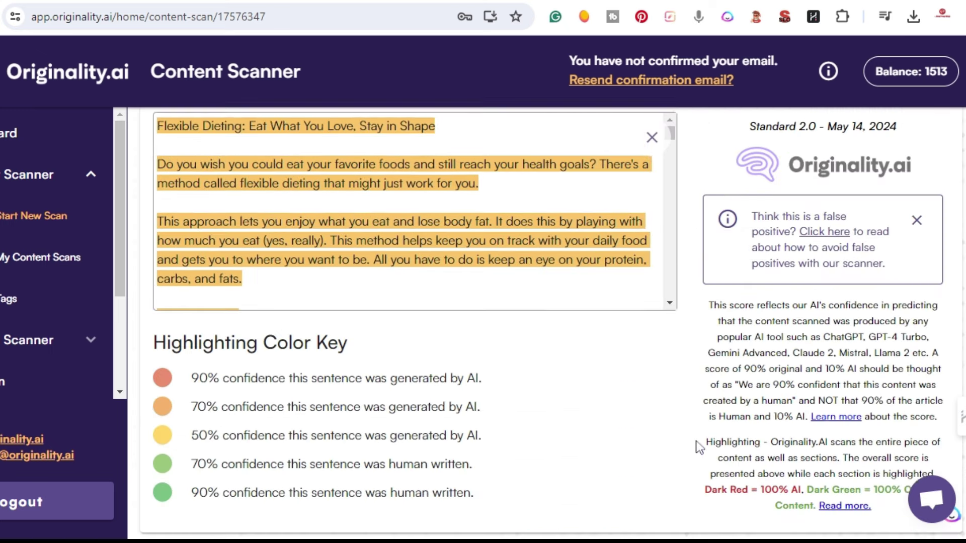
pyautogui.scroll(2, 703, 257)
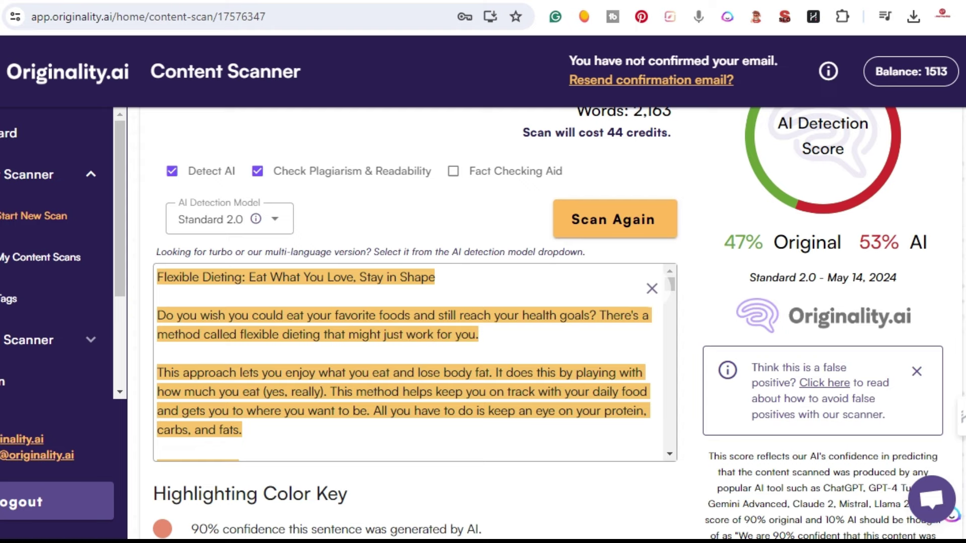
pyautogui.hotkey('ctrl', 'Tab')
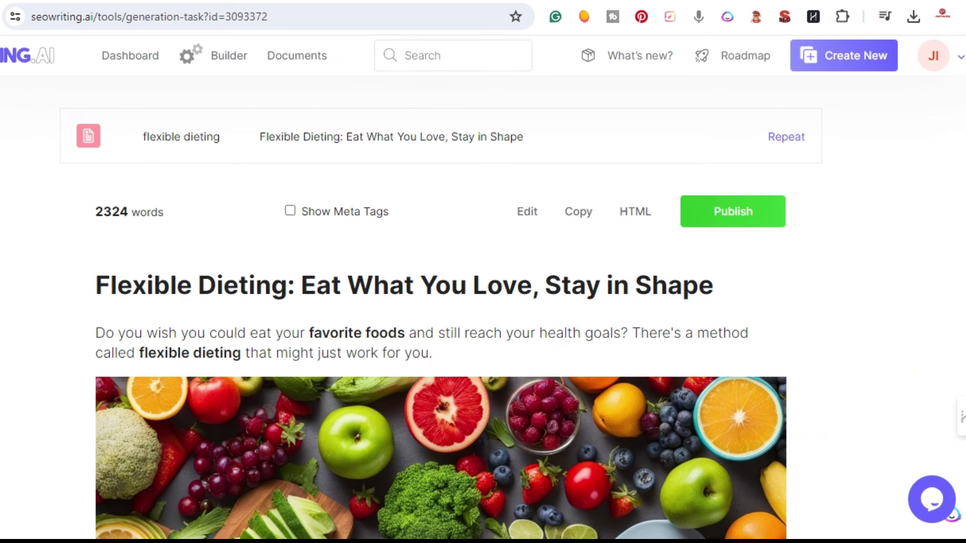
pyautogui.scroll(-2, 441, 289)
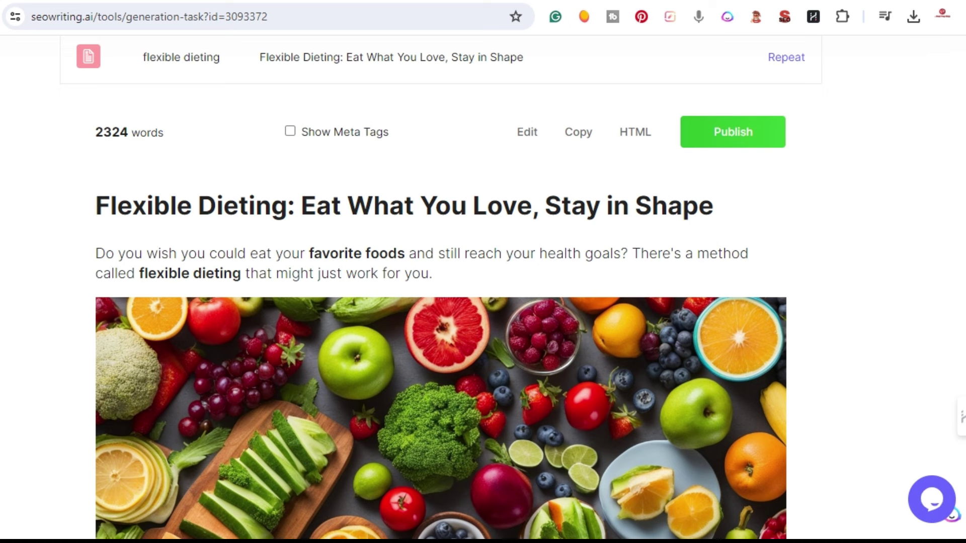
pyautogui.hotkey('ctrl', 'shift', 'Tab')
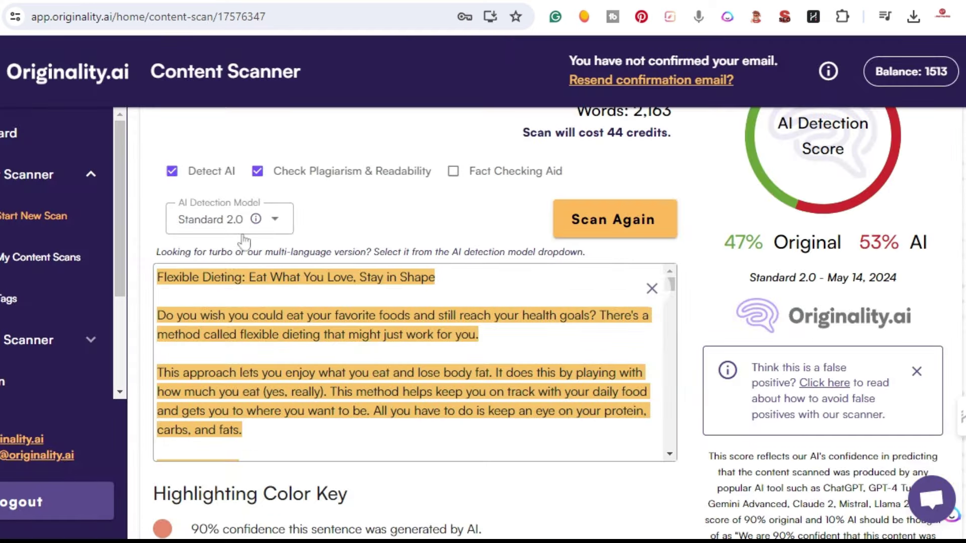
pyautogui.scroll(2, 578, 269)
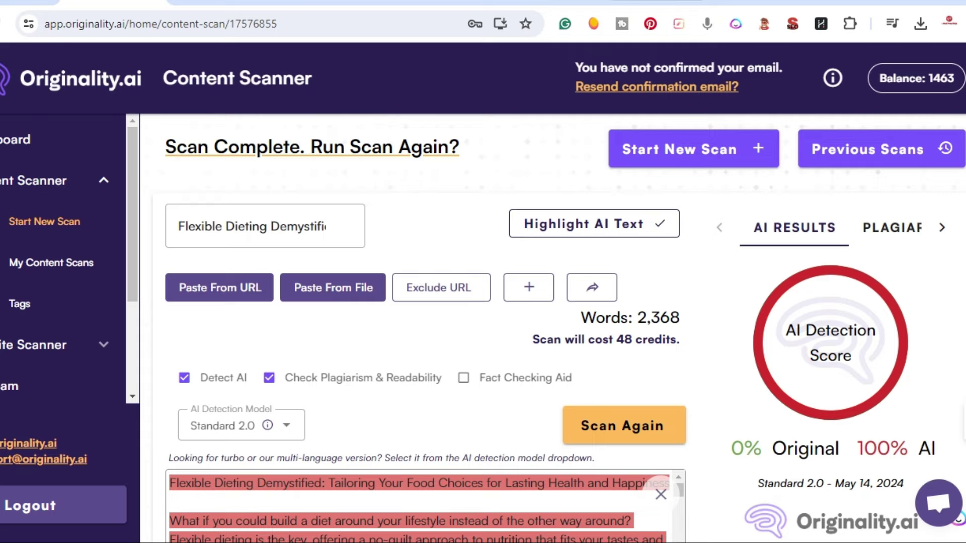
# - Switch to Surfer AI's pricing page and examine the single-article credit price and the 10, 25, 50 and 100 article packages
pyautogui.click(654, 2)
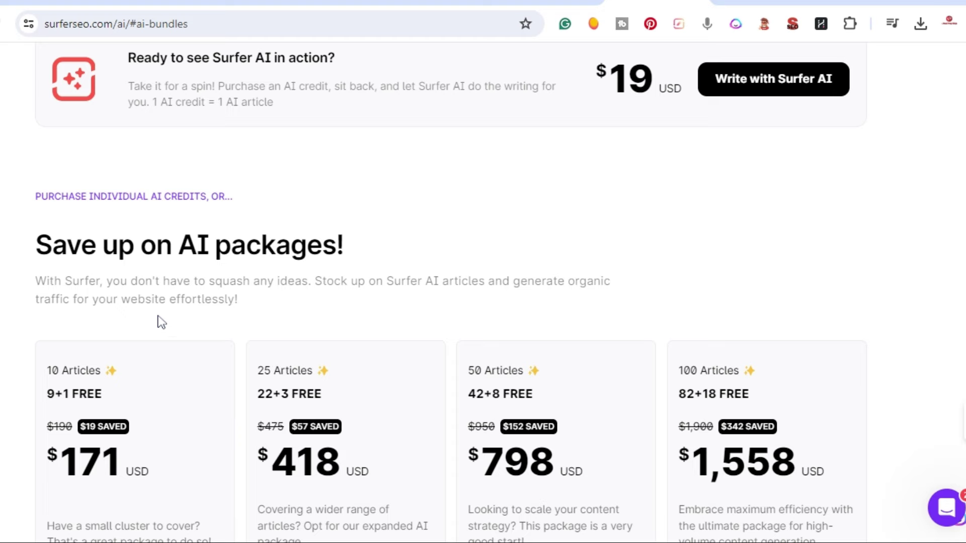
pyautogui.scroll(3, 145, 334)
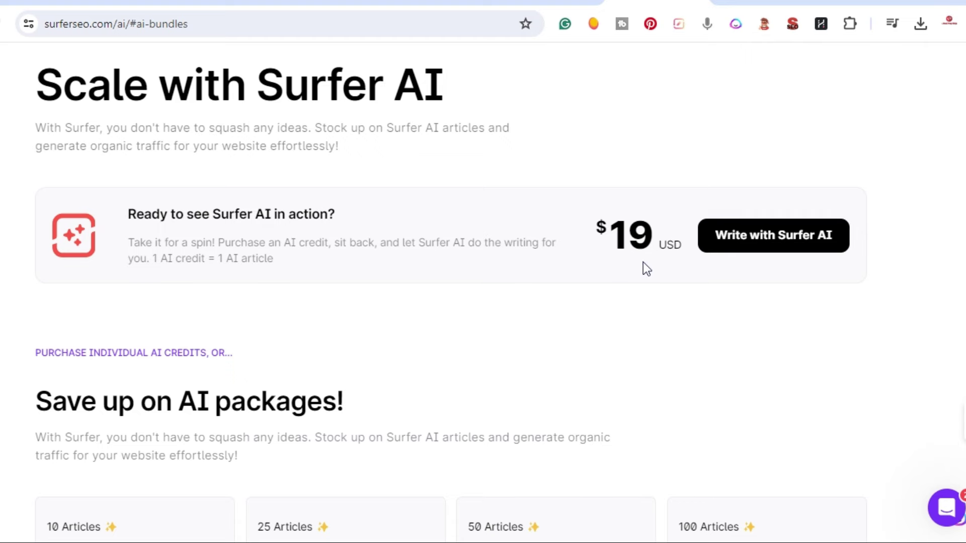
pyautogui.scroll(-4, 643, 262)
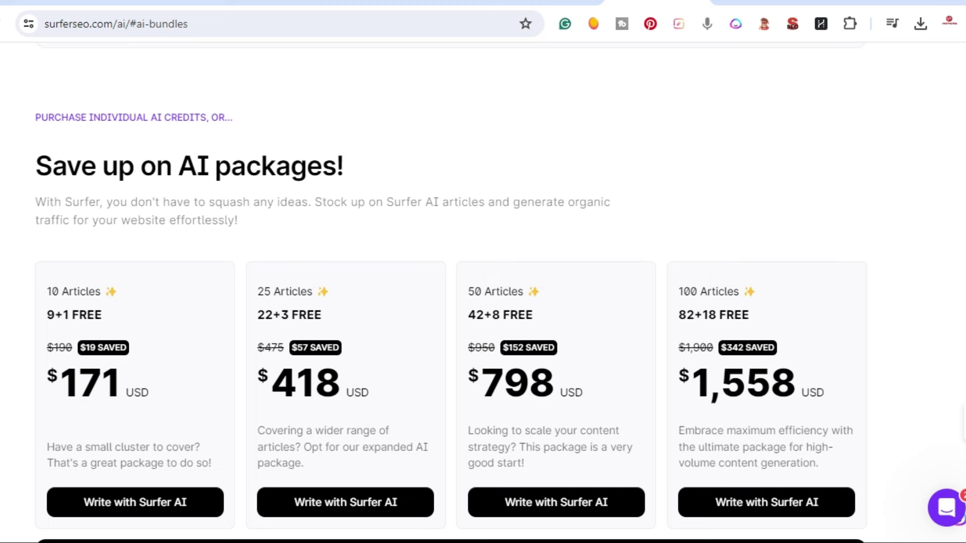
pyautogui.scroll(-2, 483, 302)
pyautogui.scroll(3, 483, 301)
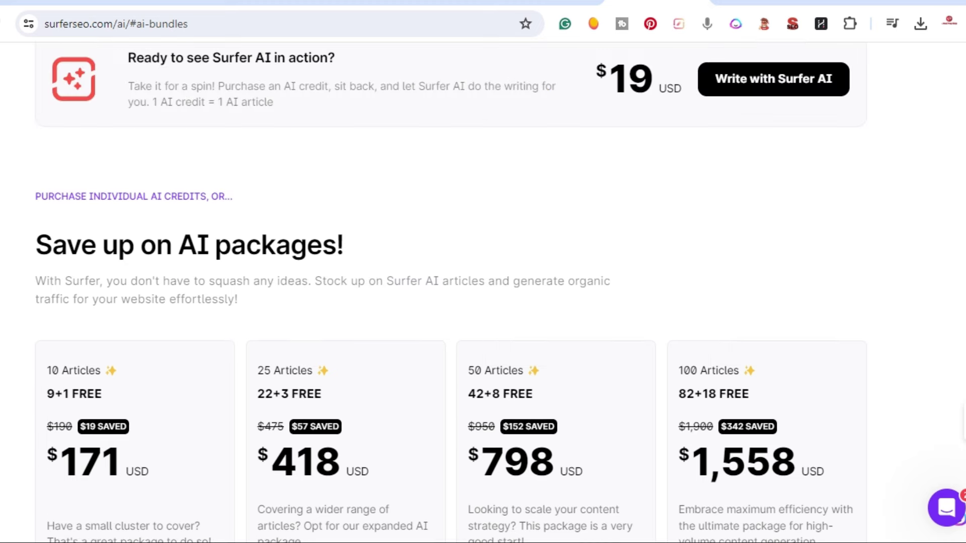
pyautogui.scroll(9, 538, 411)
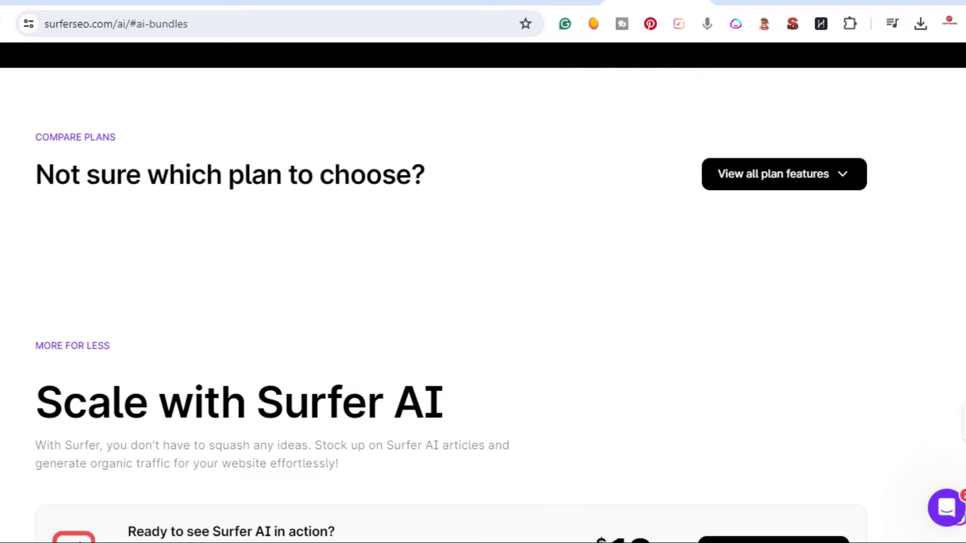
pyautogui.scroll(-17, 537, 398)
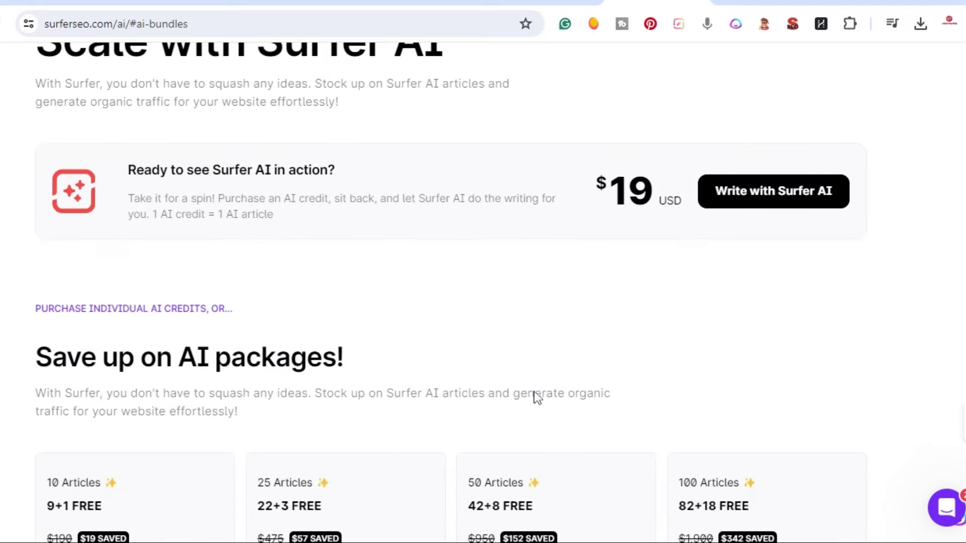
pyautogui.scroll(10, 534, 397)
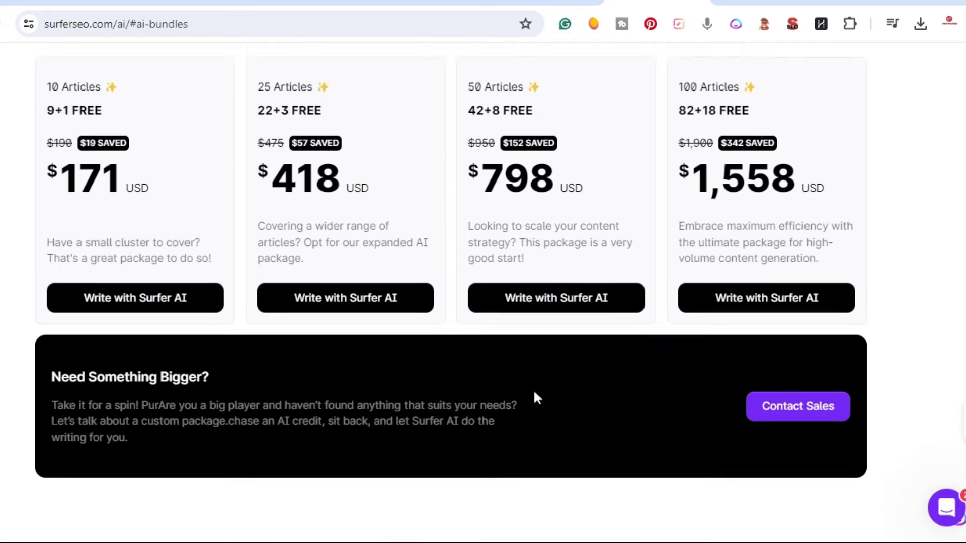
# - Compare SEOWriting.ai's Free, Starter and Professional plans under yearly and monthly billing with Surfer AI's single-article price
pyautogui.hotkey('ctrl', 'Tab')
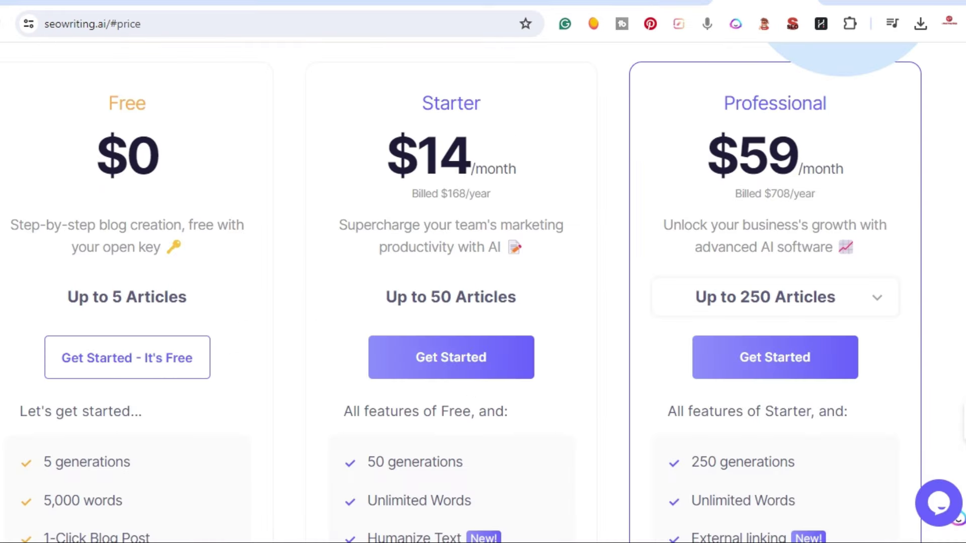
pyautogui.scroll(3, 81, 190)
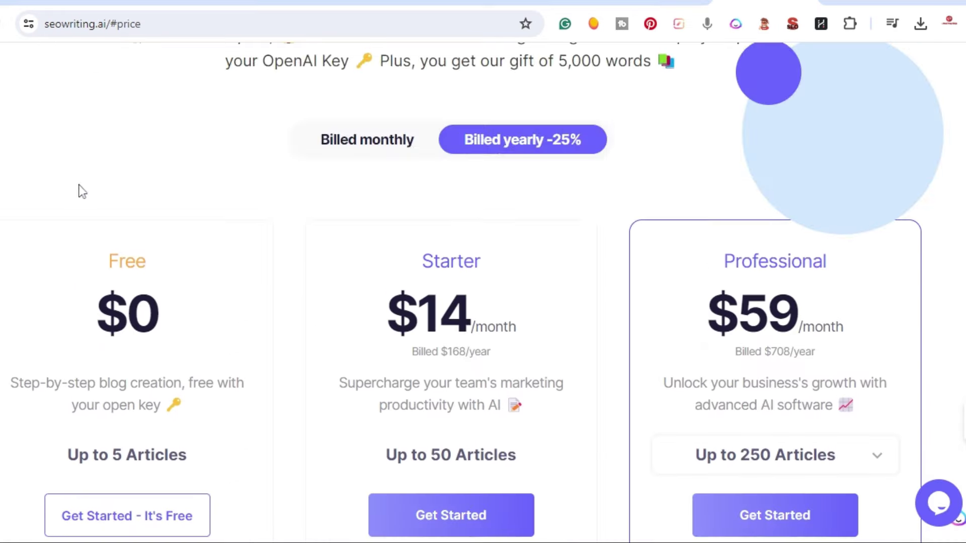
pyautogui.scroll(-3, 75, 233)
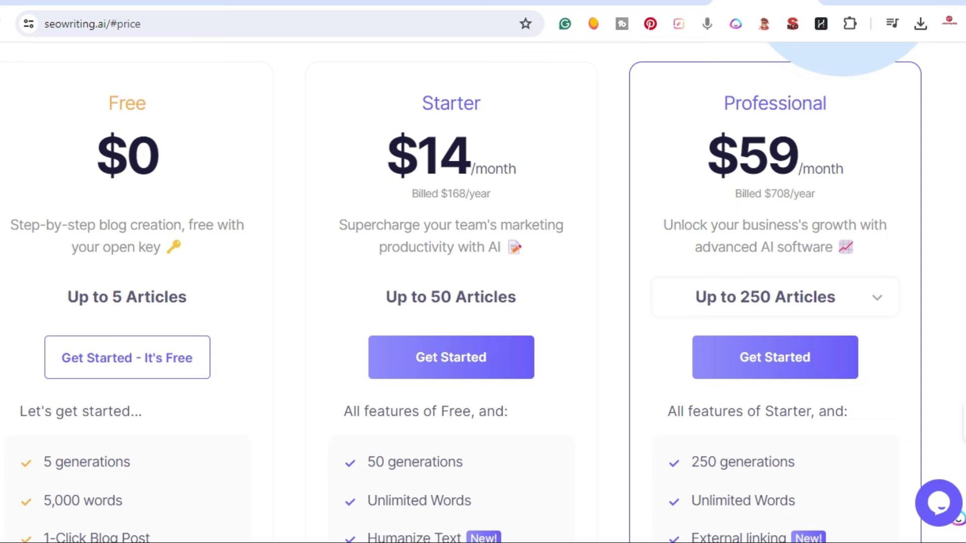
pyautogui.scroll(3, 466, 186)
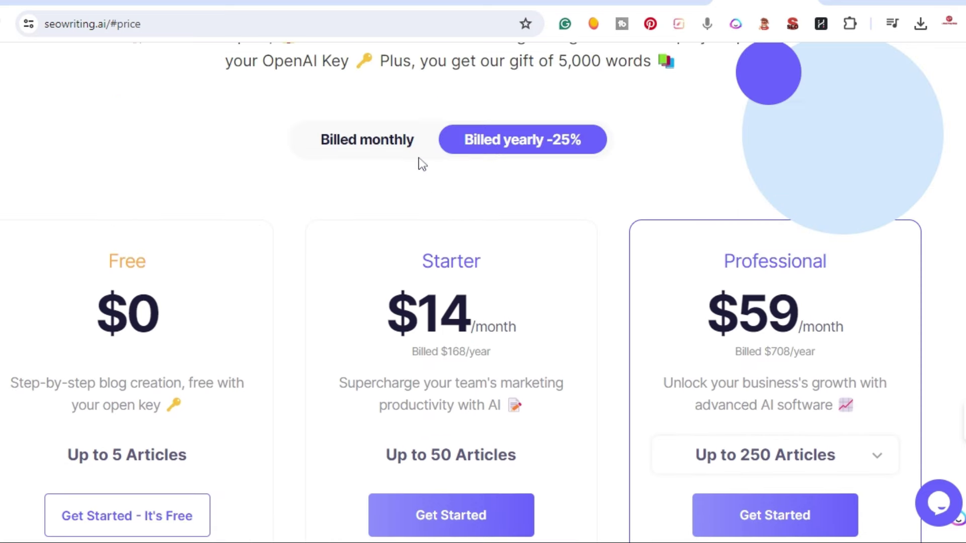
pyautogui.click(370, 147)
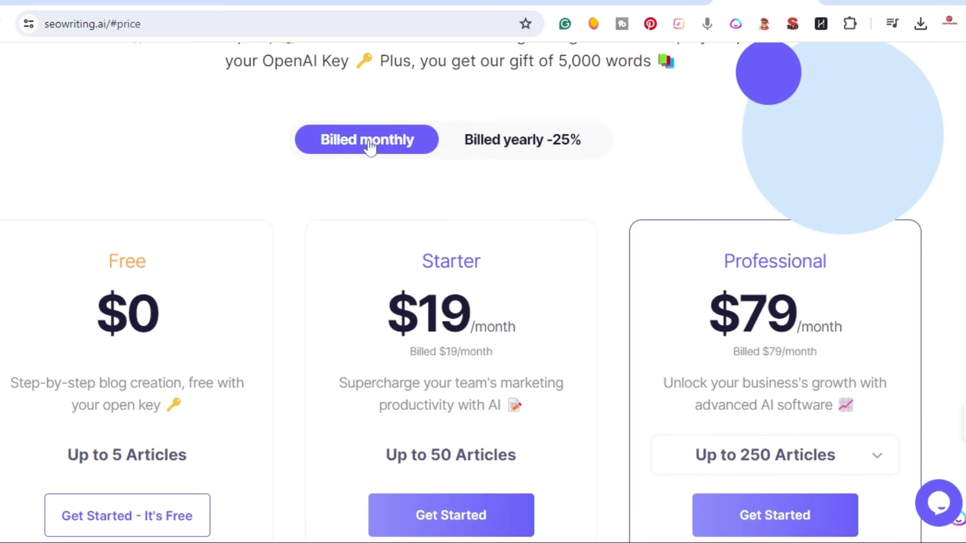
pyautogui.scroll(-3, 380, 201)
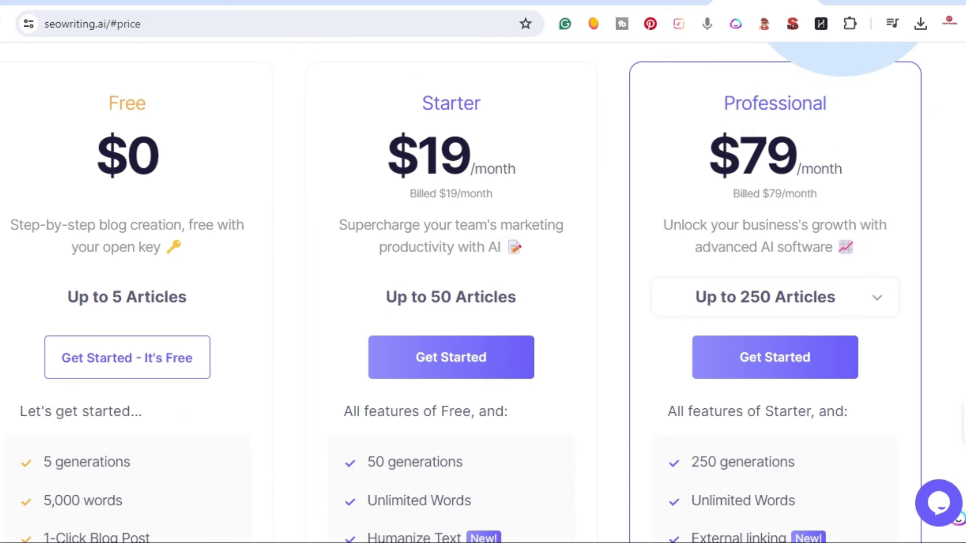
pyautogui.click(485, 347)
pyautogui.scroll(-1, 483, 291)
pyautogui.hotkey('ctrl', 'Tab')
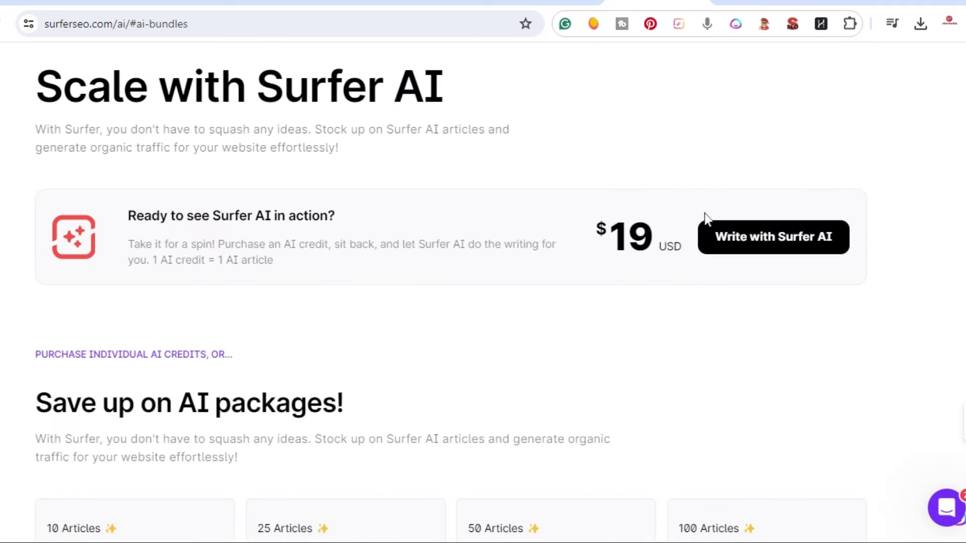
# - Switch back to SEOWriting.ai's pricing page and review the article limits, feature lists and monthly prices of the Free, Starter and Professional plans
pyautogui.hotkey('ctrl', 'Tab')
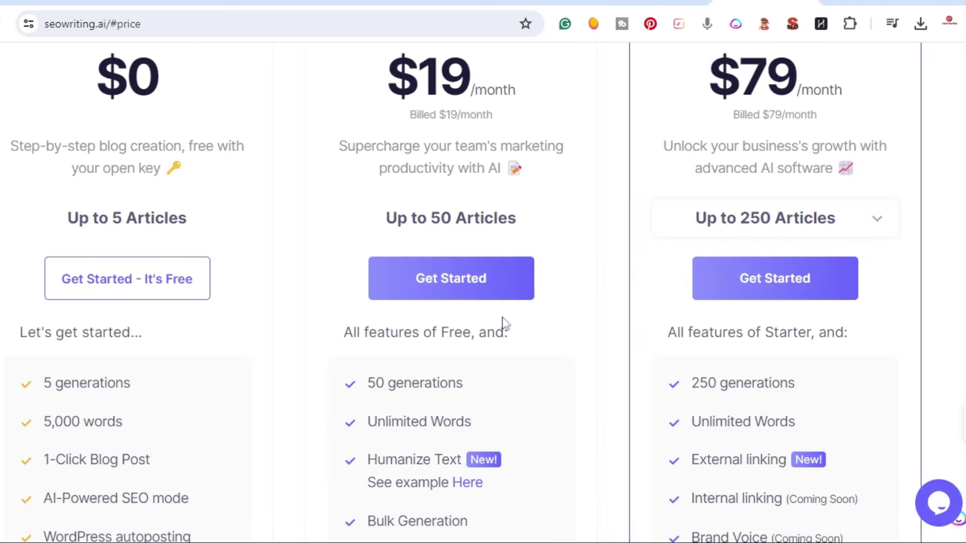
pyautogui.scroll(-1, 352, 372)
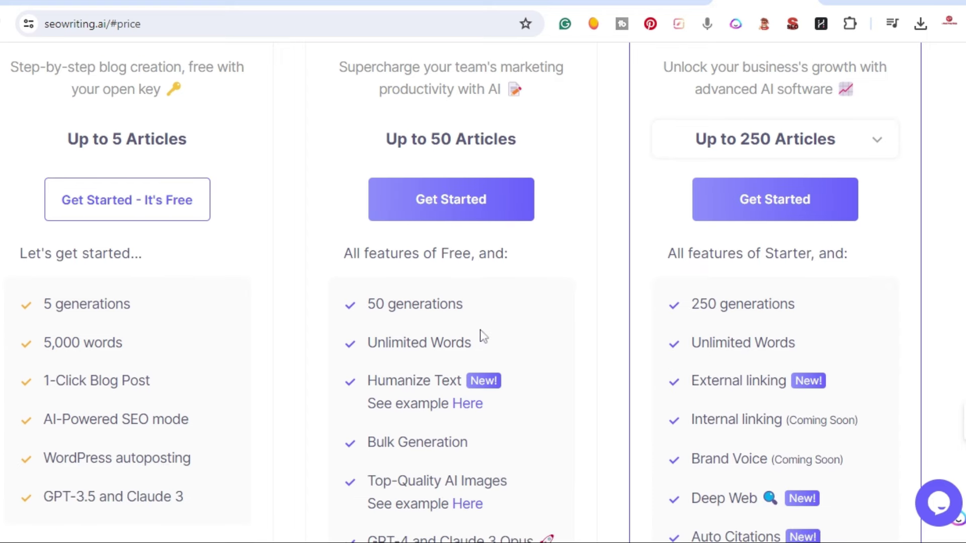
pyautogui.scroll(-1, 400, 300)
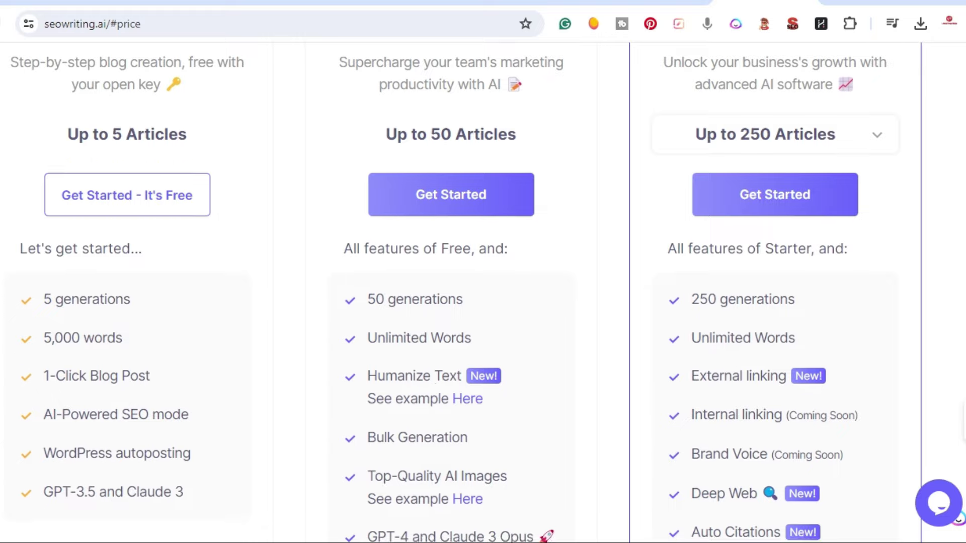
pyautogui.scroll(-3, 408, 362)
pyautogui.scroll(6, 406, 368)
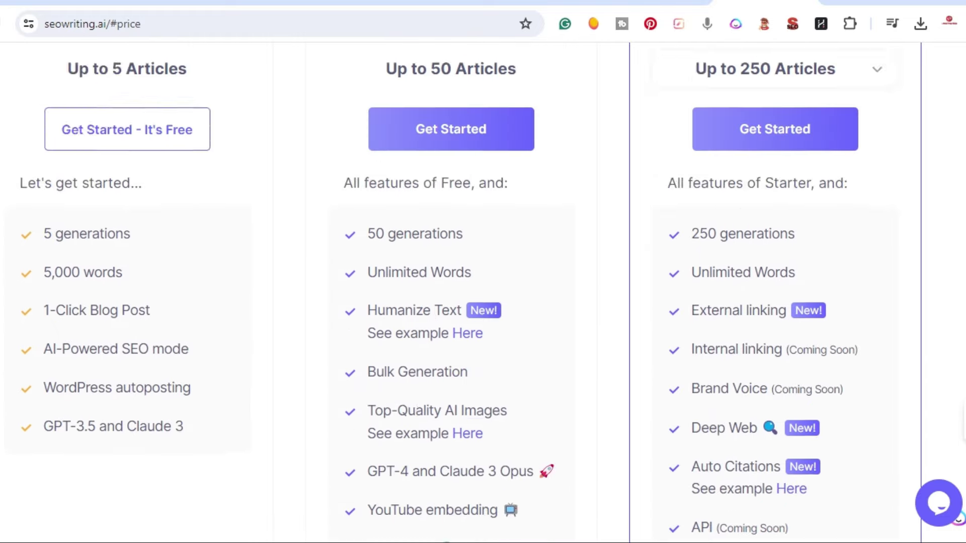
pyautogui.scroll(5, 398, 292)
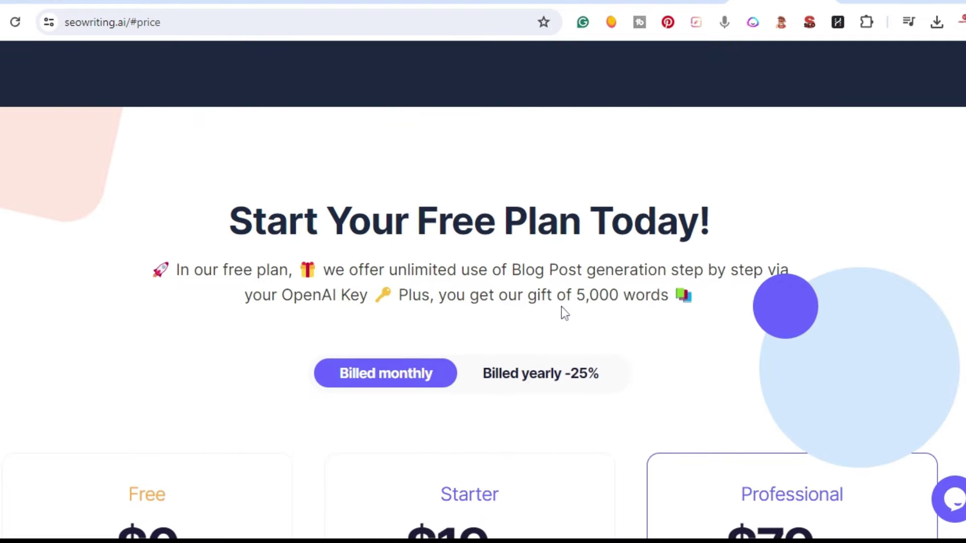
pyautogui.scroll(-3, 565, 313)
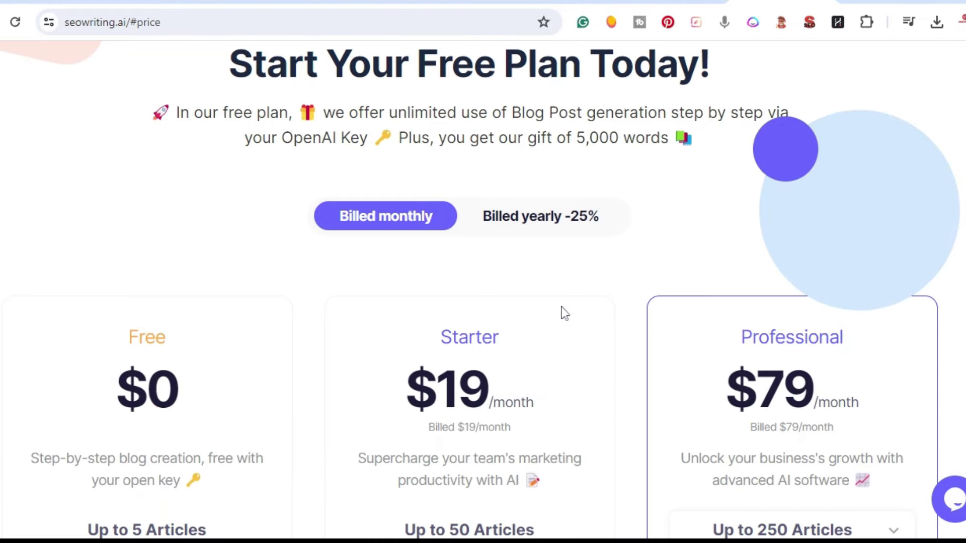